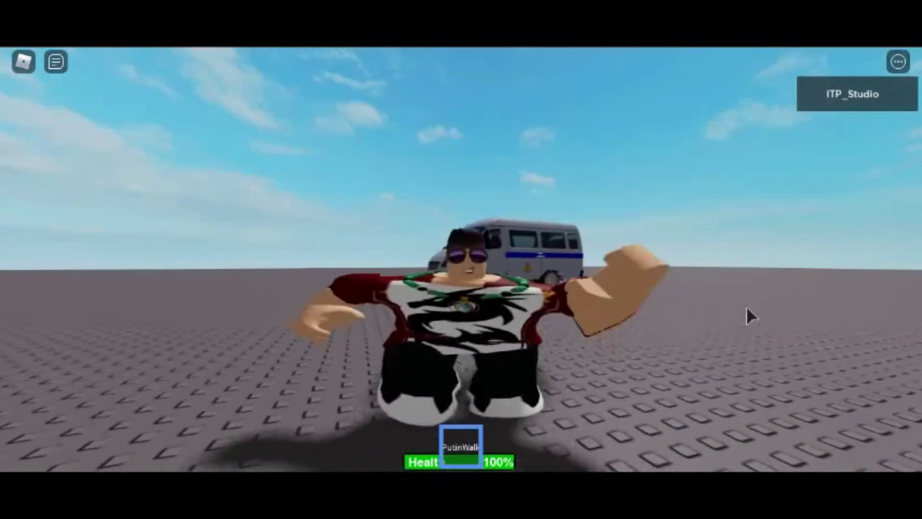
- Move forward and turn the view to look down closely on the parked police cars
key("w")
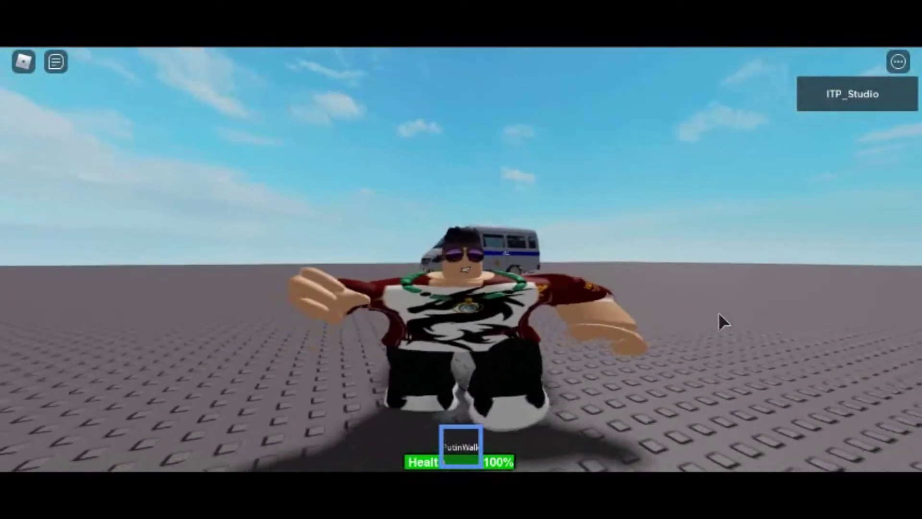
key("w")
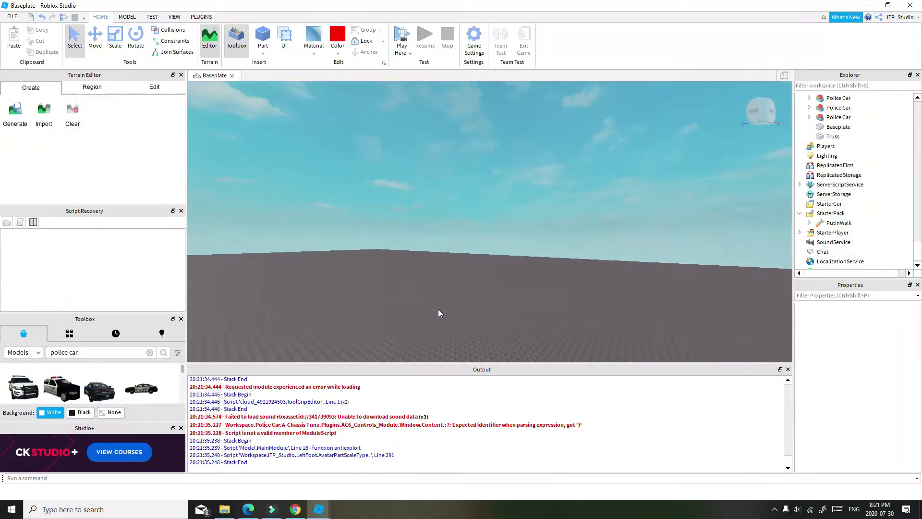
key("Right")
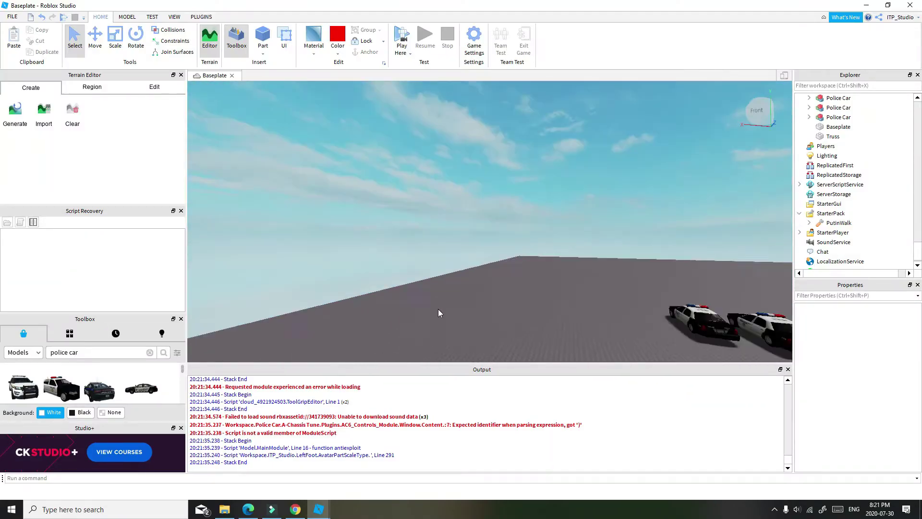
key("Right")
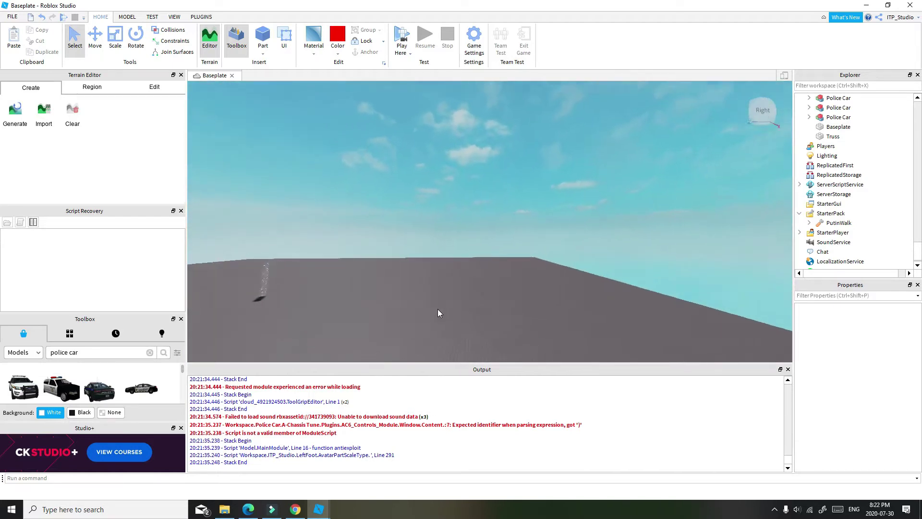
key("Right")
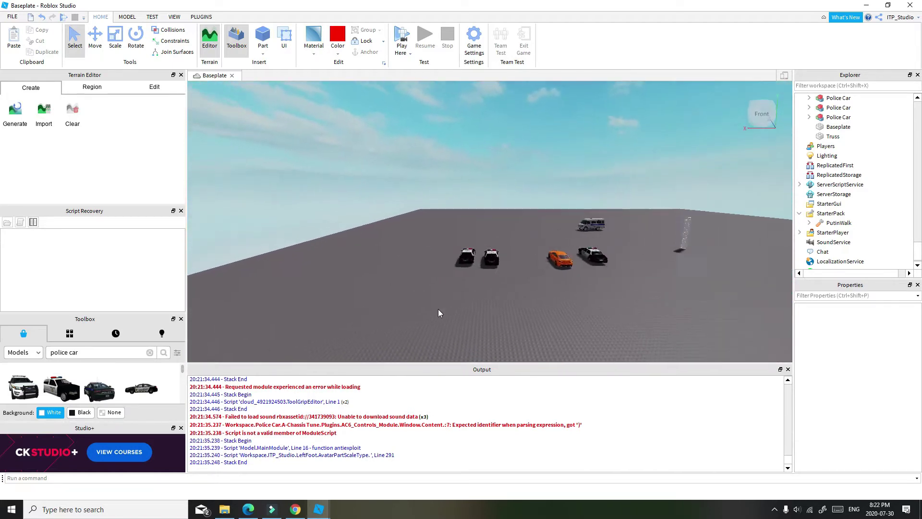
key("w")
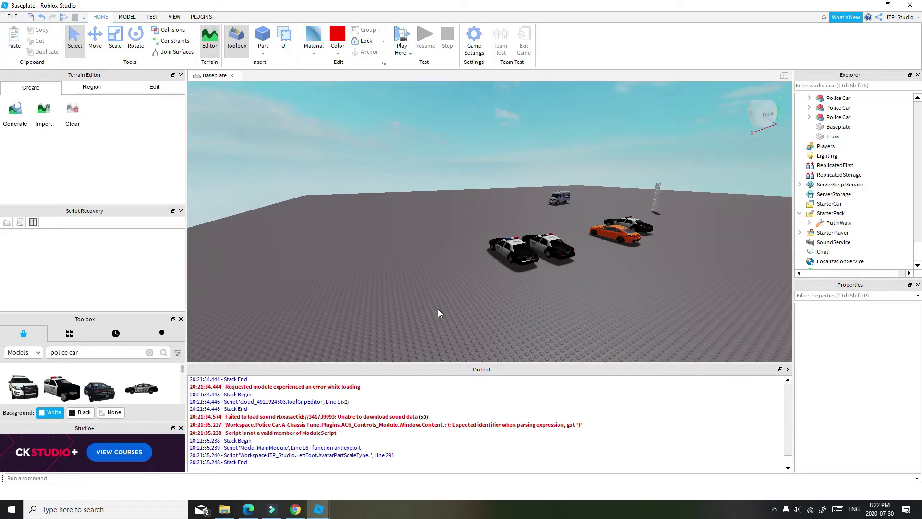
key("s")
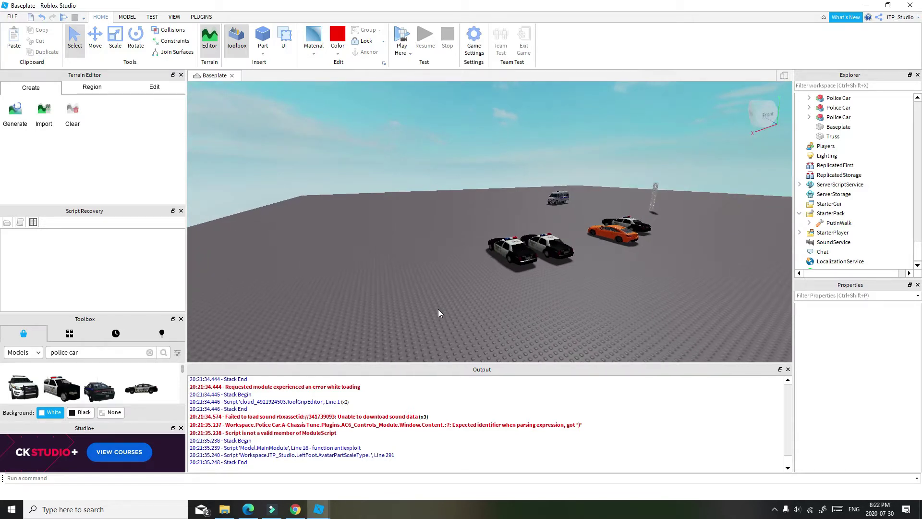
scroll(439, 309, "up", 2)
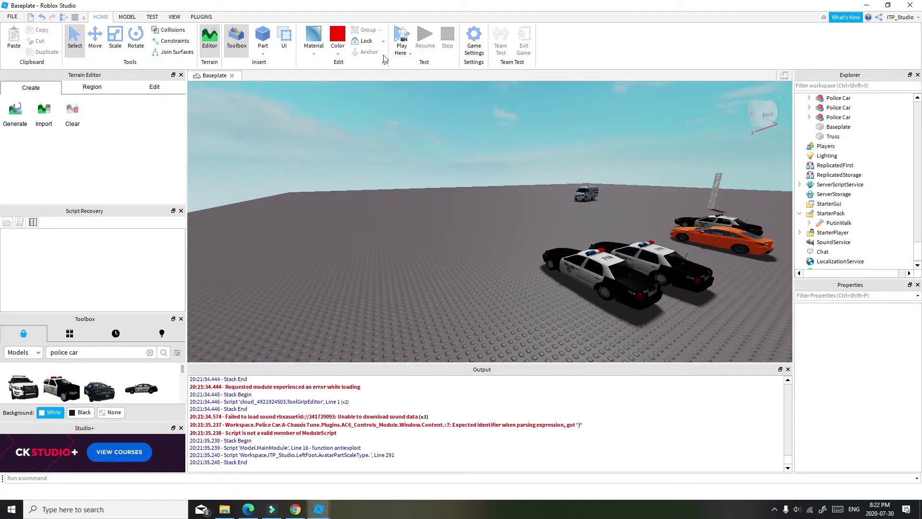
- Start a play test, walk into the police car's DriveSeat and orbit around it
left_click(405, 43)
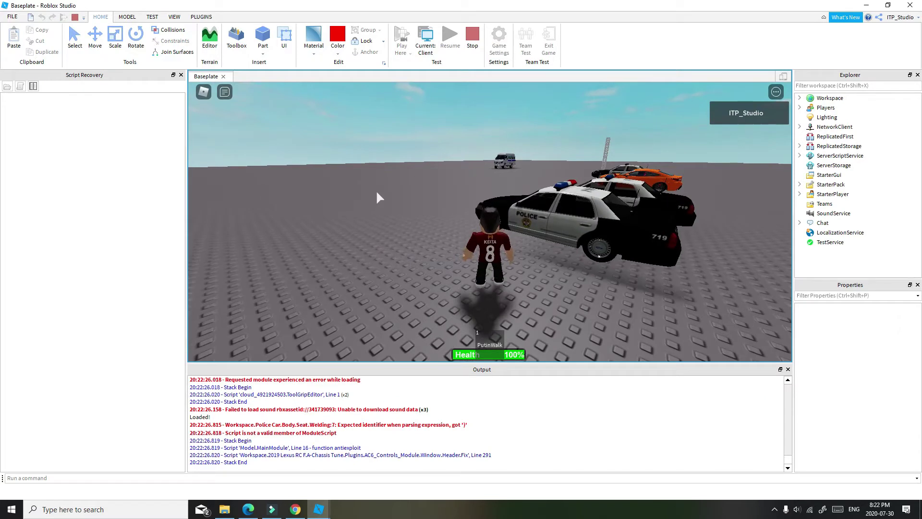
key("w")
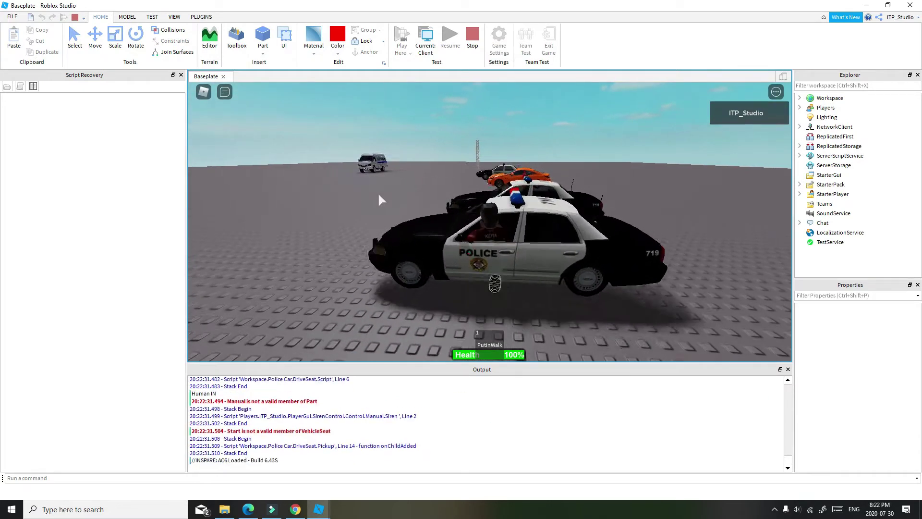
mouse_move(378, 193)
right_mouse_down()
mouse_move(410, 193)
mouse_move(390, 193)
right_mouse_up()
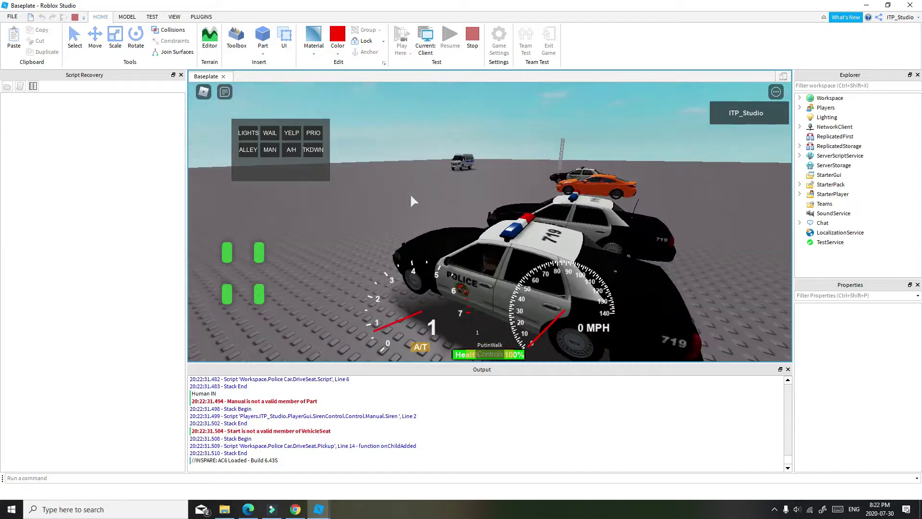
- Check the in-game menu's Settings tab, close it and move past the police cars
left_click(203, 91)
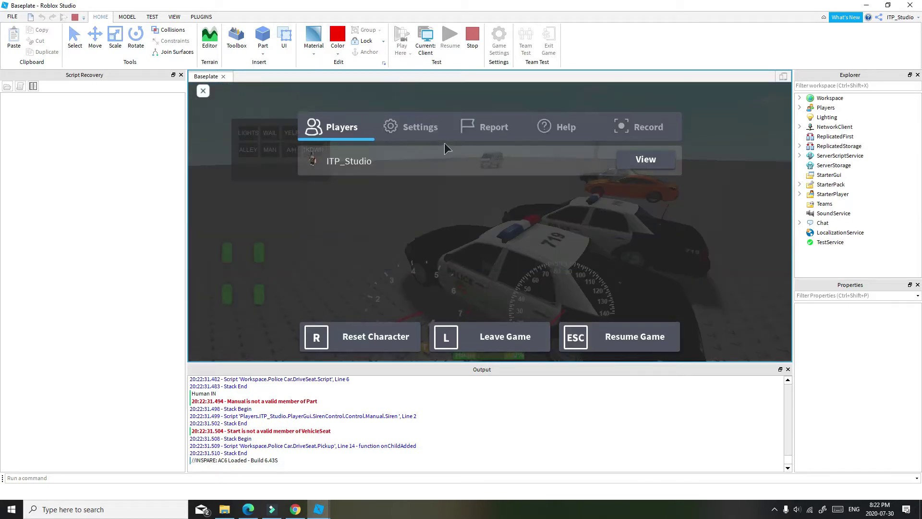
left_click(419, 128)
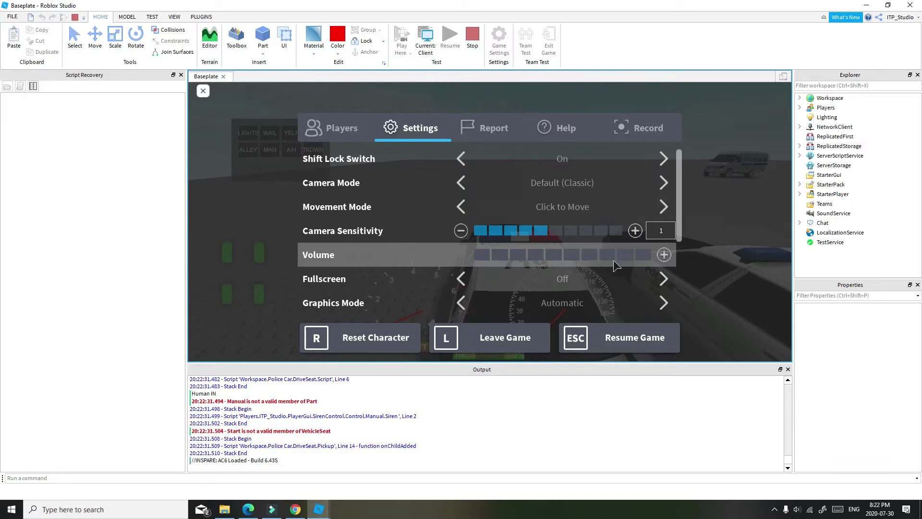
key("Escape")
key("w")
key("w")
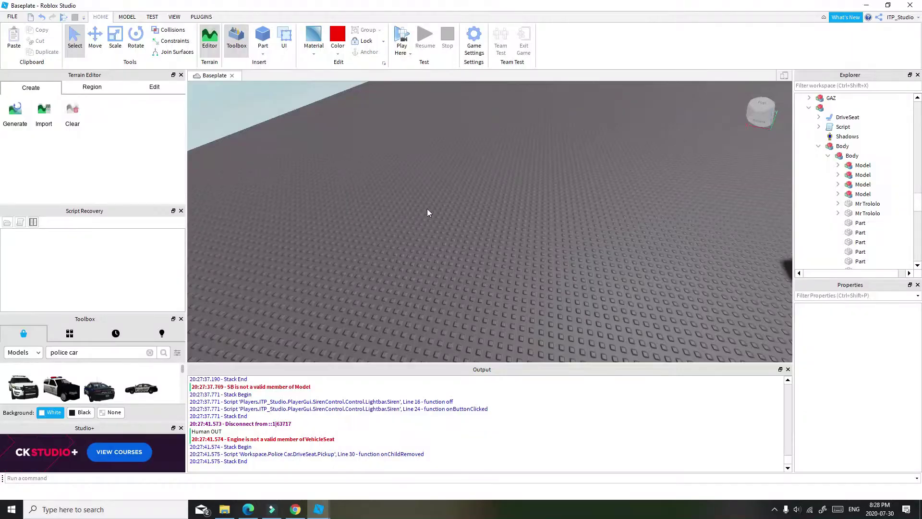
- Fly past the three cars to the tall lattice tower and select it
right_click_drag(428, 208, 415, 255)
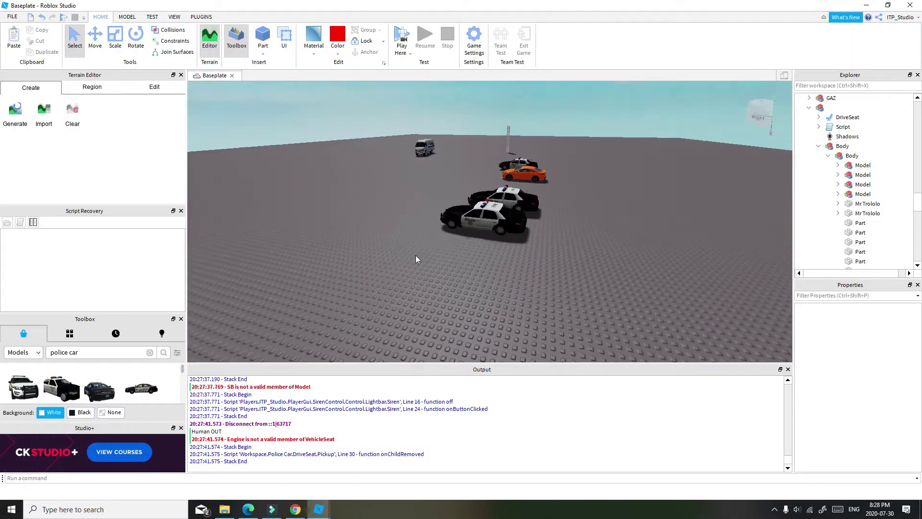
scroll(416, 255, "up", 2)
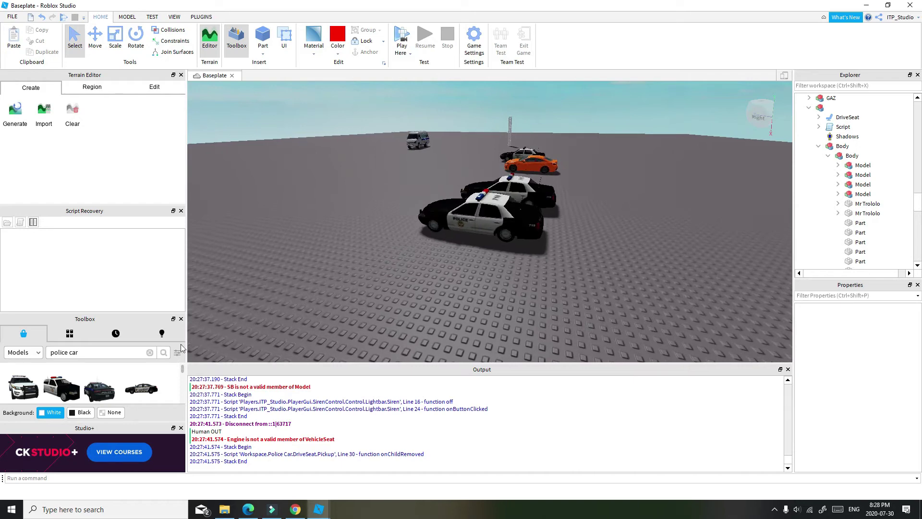
left_click(95, 352)
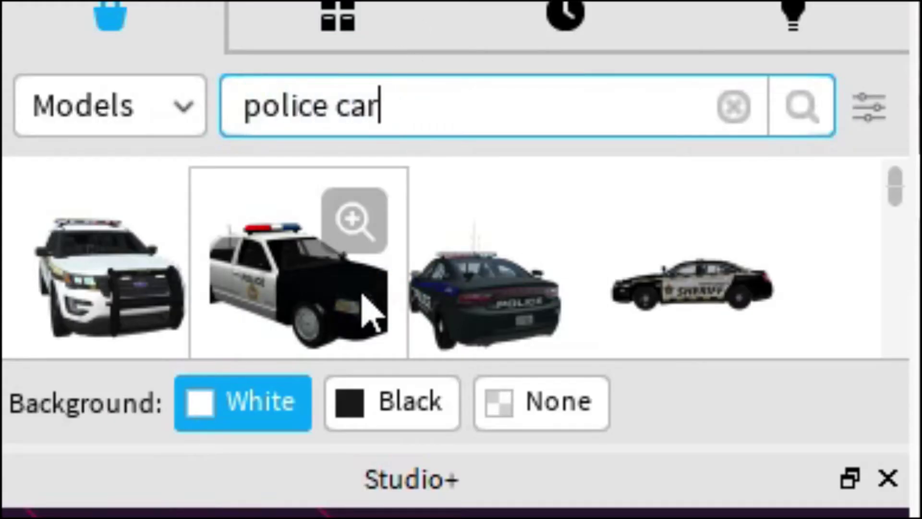
scroll(894, 194, "down", 1)
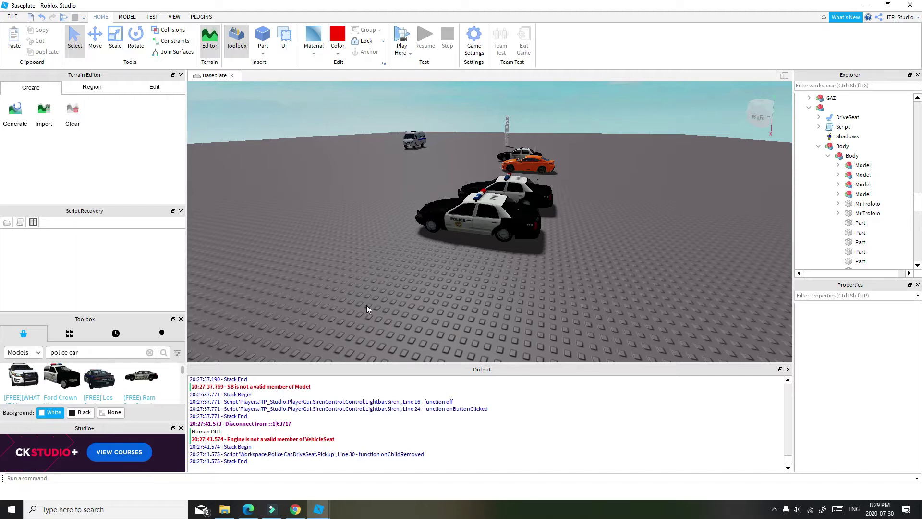
key("a")
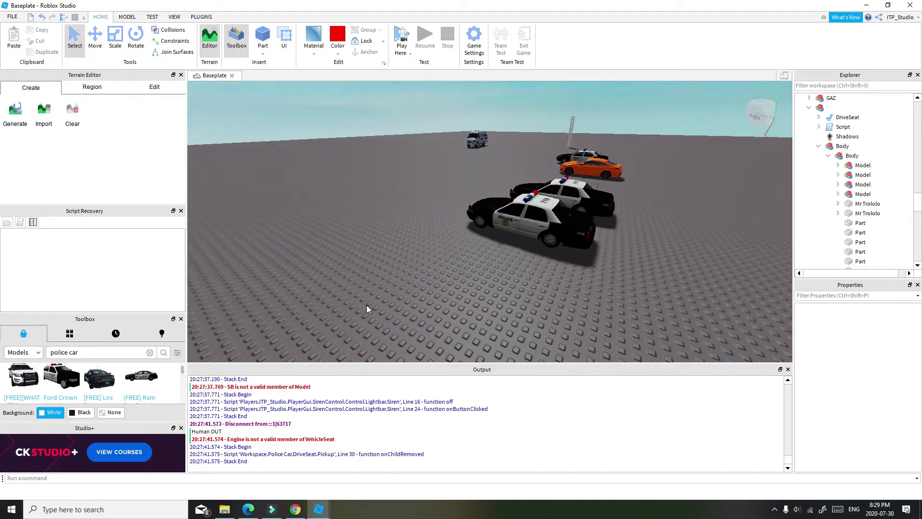
key("w")
key("d")
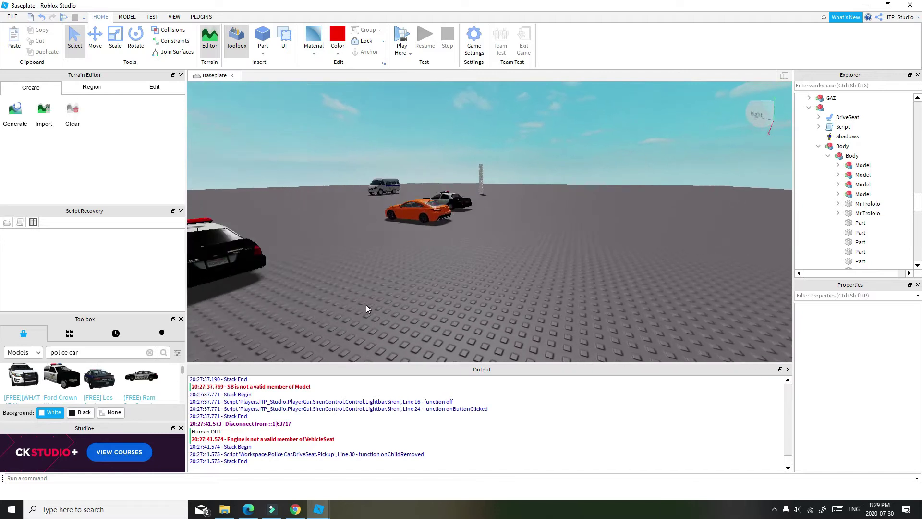
key("w")
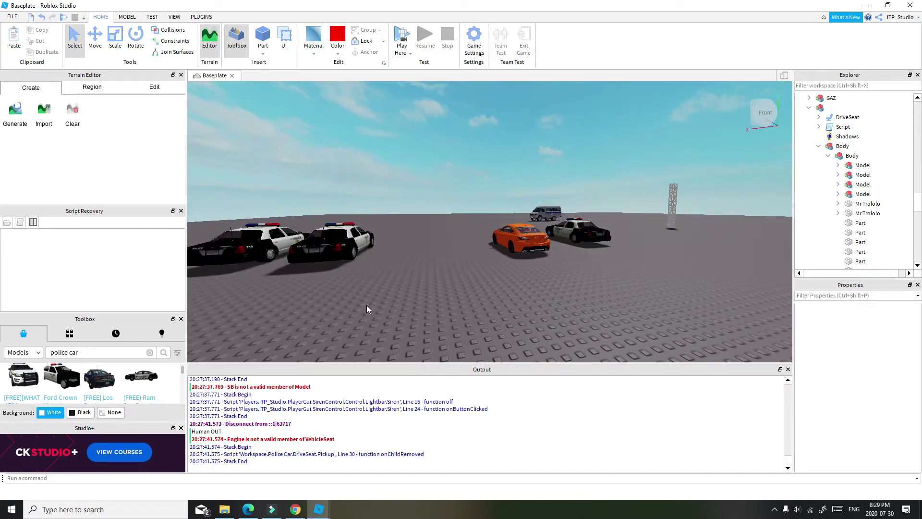
key("w")
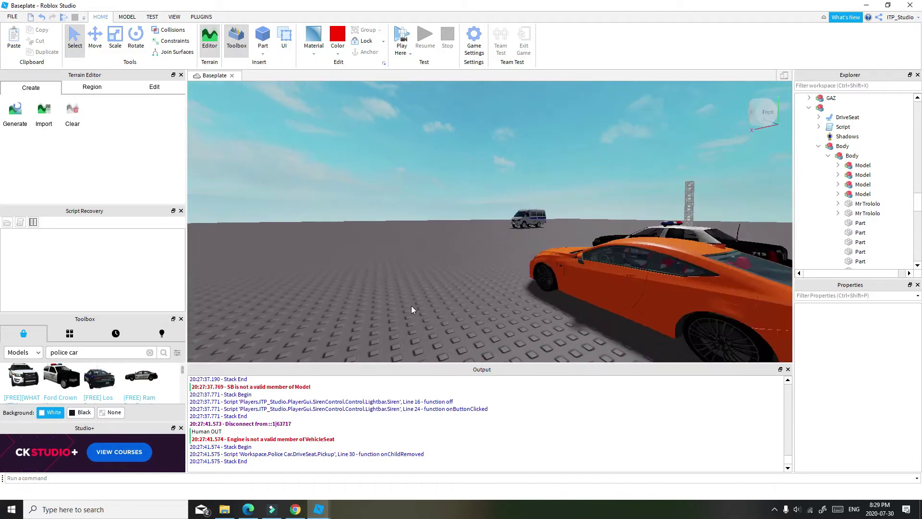
right_click_drag(527, 225, 423, 236)
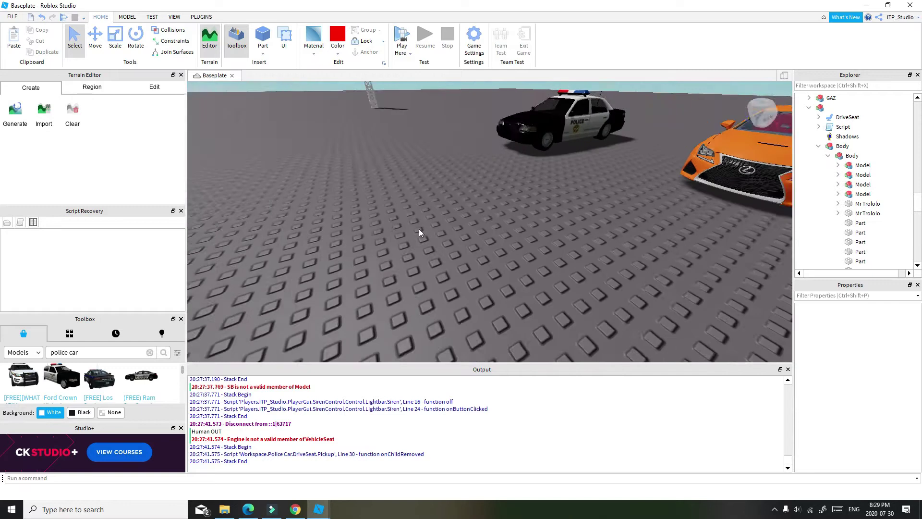
key("w")
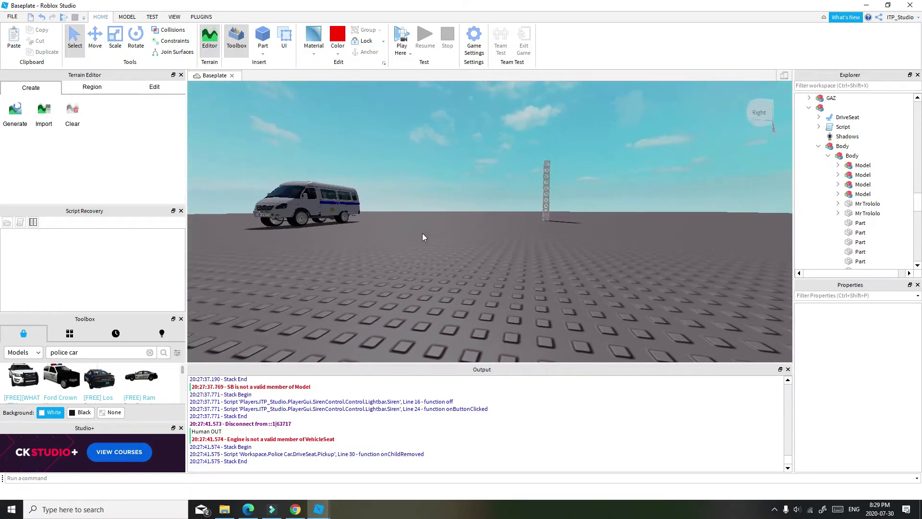
left_click(529, 184)
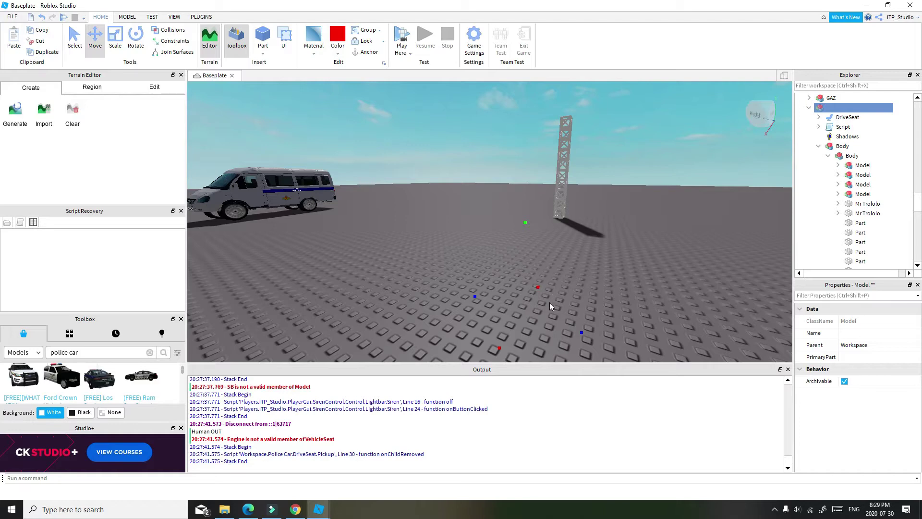
- Raise the lattice tower, then select the police car and orbit toward the tower's top
left_click_drag(525, 224, 526, 211)
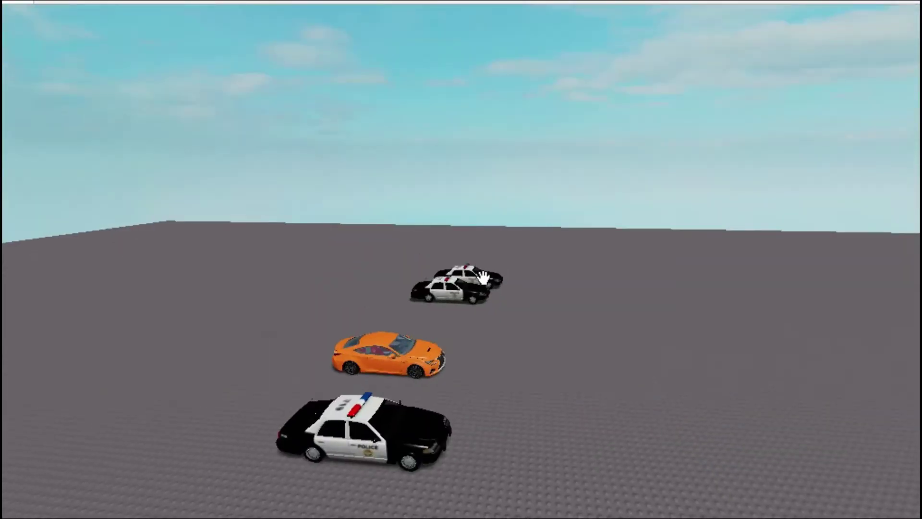
left_click(476, 274)
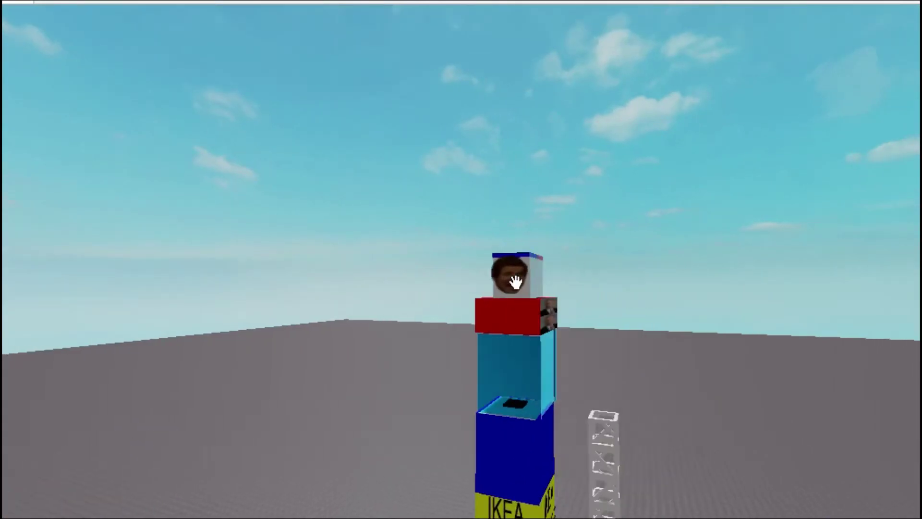
right_click_drag(516, 283, 516, 283)
scroll(515, 281, "up", 5)
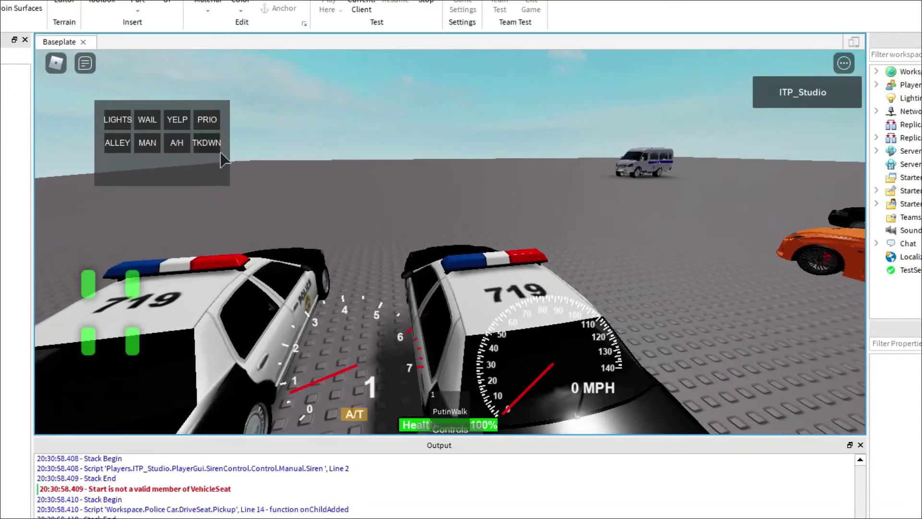
- Try a siren mode during the drive, then select the left police car in the editor
right_click_drag(463, 154, 288, 165)
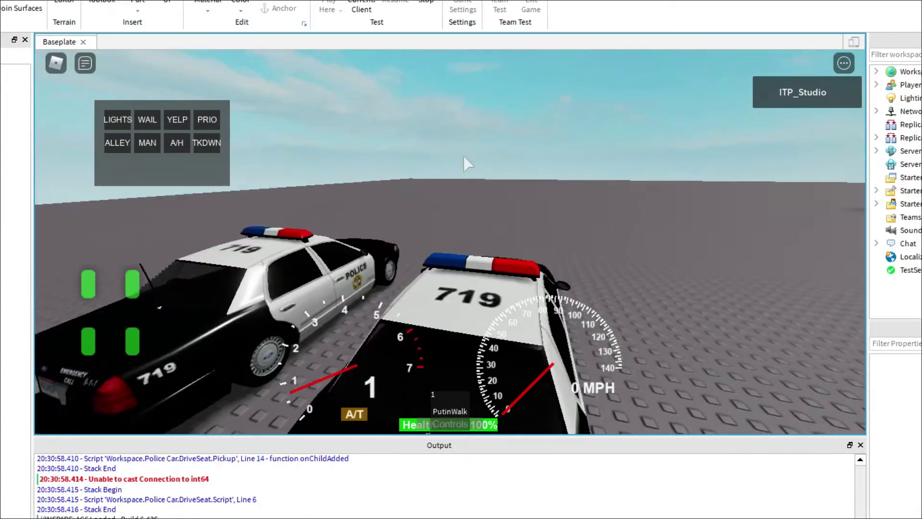
left_click(109, 142)
right_click_drag(498, 211, 559, 281)
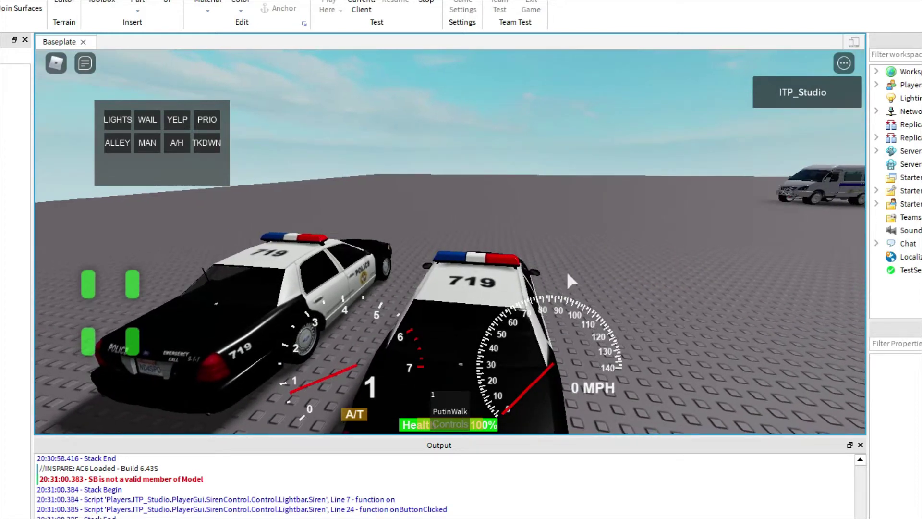
mouse_move(707, 266)
right_mouse_down()
mouse_move(508, 257)
mouse_move(538, 258)
mouse_move(280, 220)
mouse_move(428, 215)
right_mouse_up()
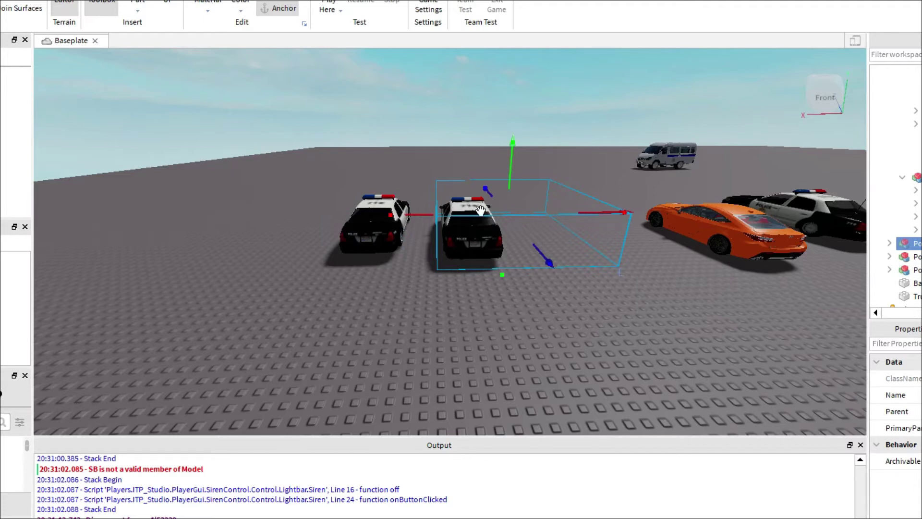
left_click(374, 217)
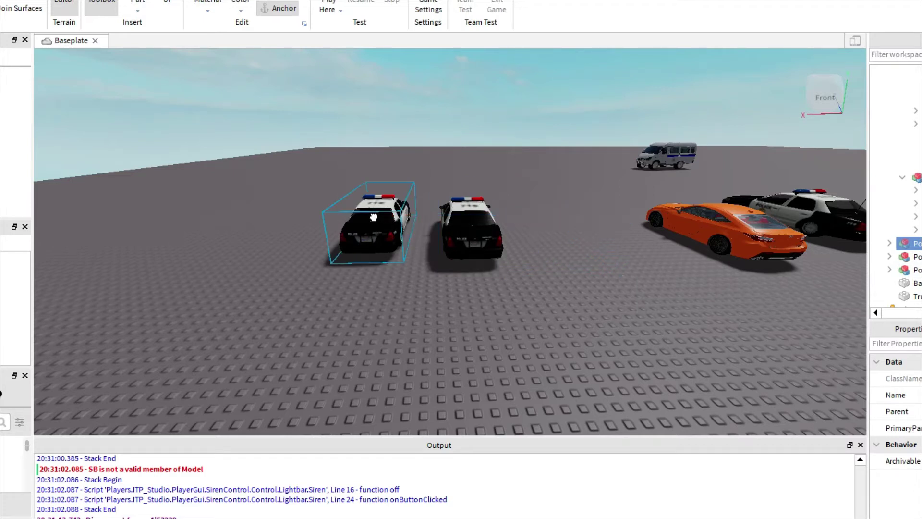
mouse_move(380, 174)
right_mouse_down()
mouse_move(408, 140)
mouse_move(393, 240)
right_mouse_up()
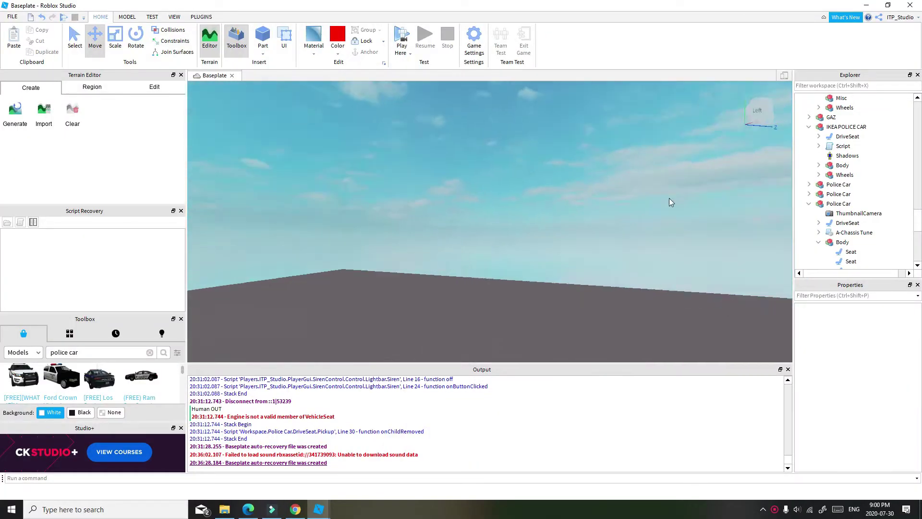
- Focus on the left police car and preview its DriveSeat's SirenControl siren panel
key("f")
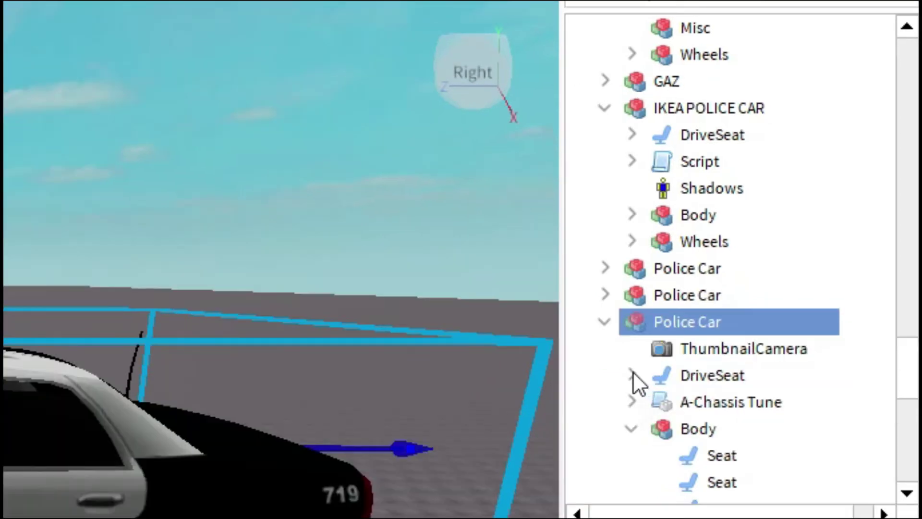
left_click(631, 373)
scroll(630, 373, "down", 3)
scroll(630, 373, "down", 3)
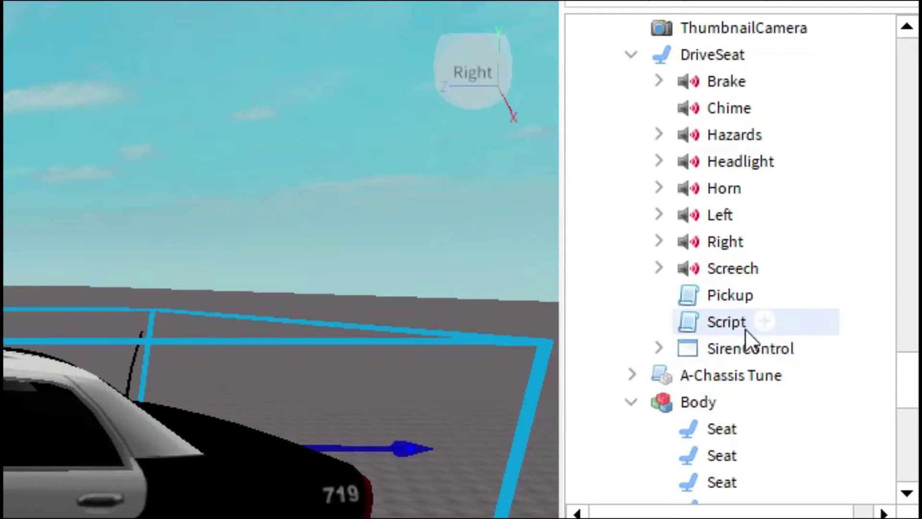
left_click(736, 347)
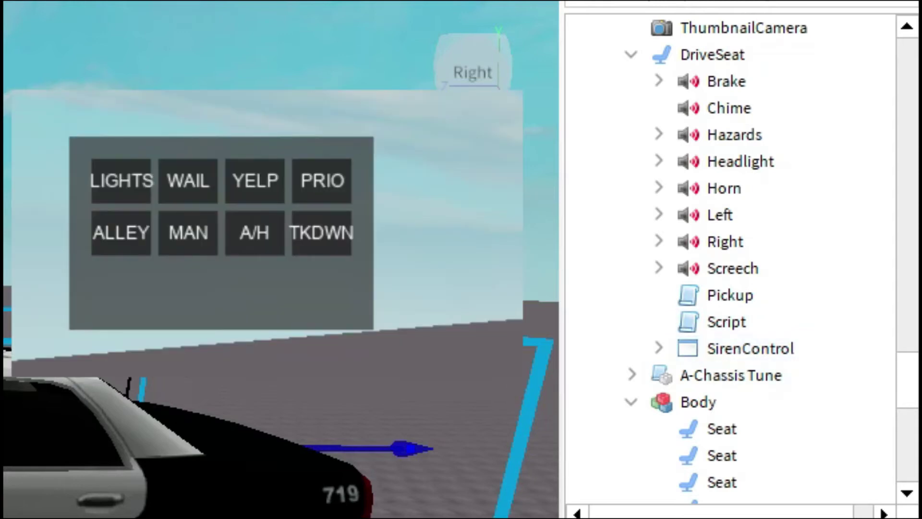
left_click(371, 453)
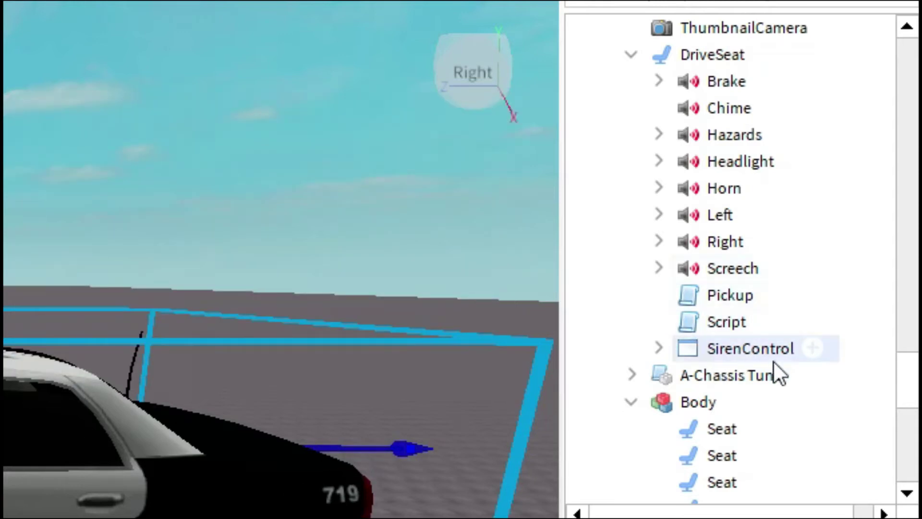
- Copy the Police Car DriveSeat's Pickup, Script and SirenControl
left_click_drag(811, 351, 722, 302)
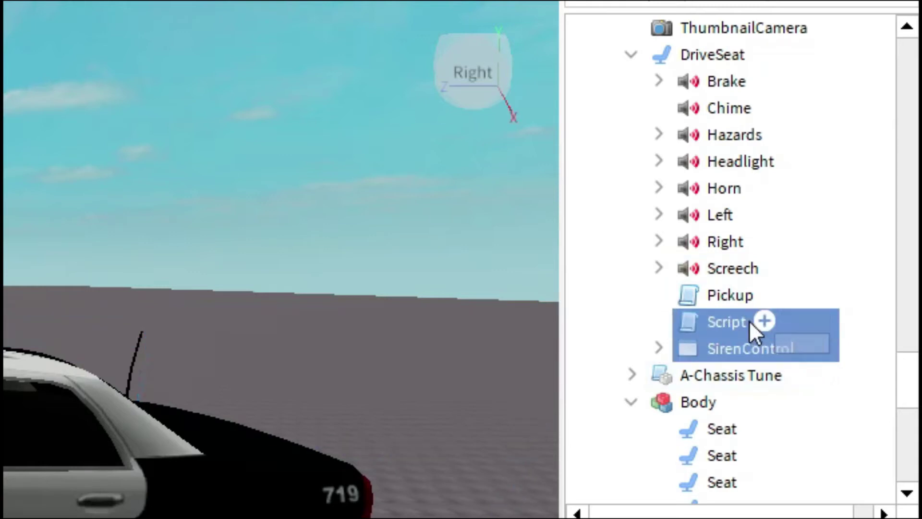
right_click(713, 296)
left_click(658, 385)
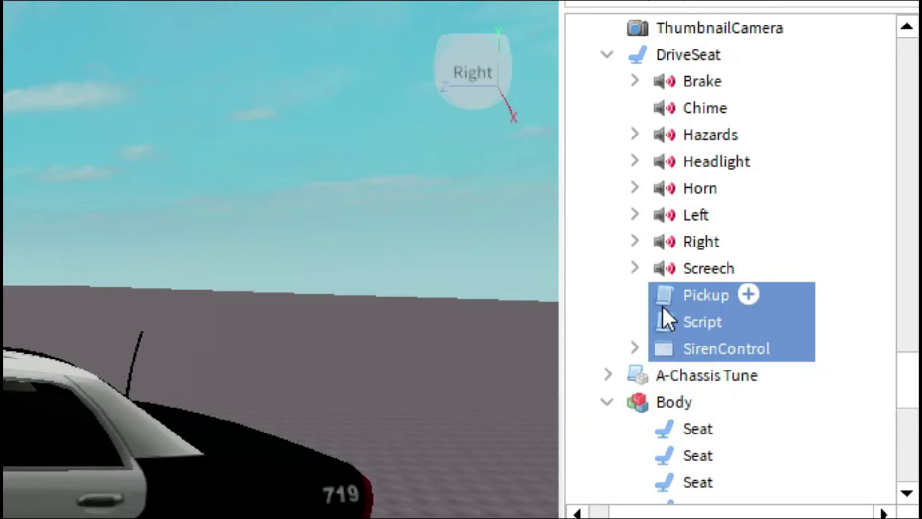
right_click(666, 334)
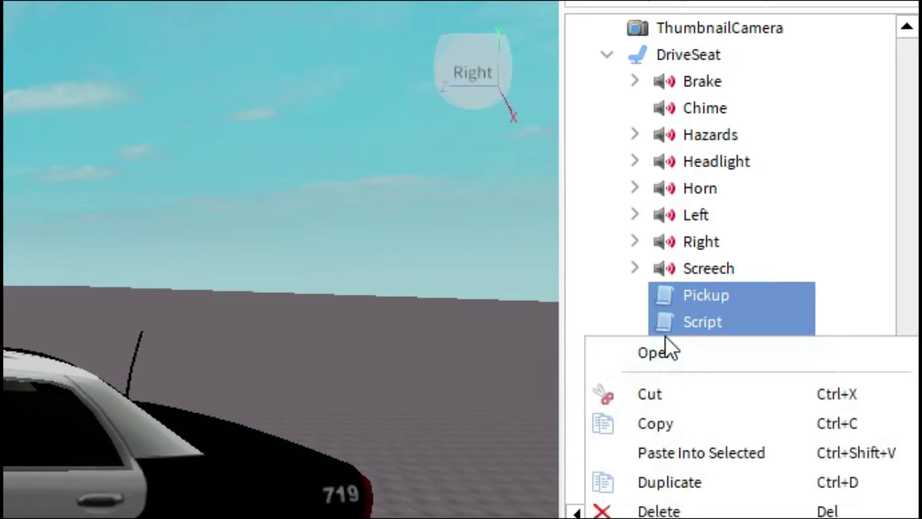
left_click(670, 419)
scroll(696, 281, "up", 4)
scroll(698, 282, "up", 4)
scroll(703, 281, "up", 6)
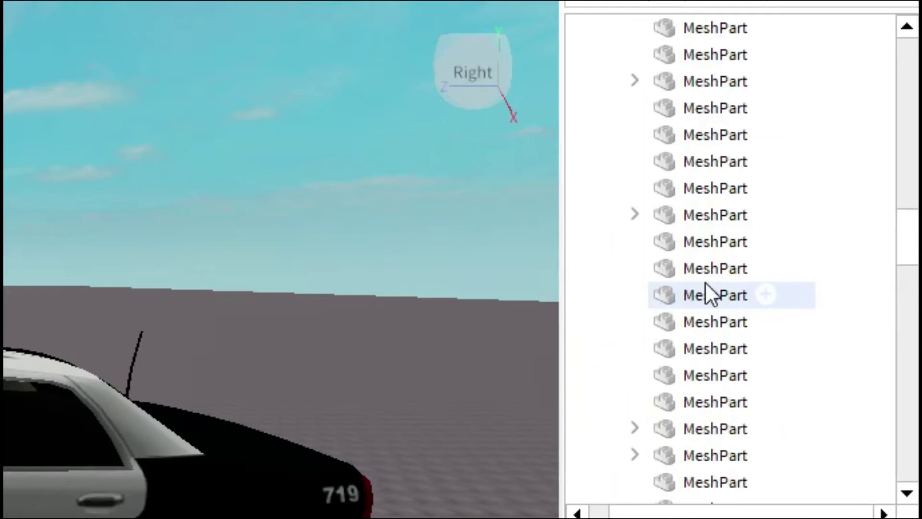
scroll(706, 282, "up", 4)
scroll(705, 282, "up", 5)
scroll(651, 272, "up", 6)
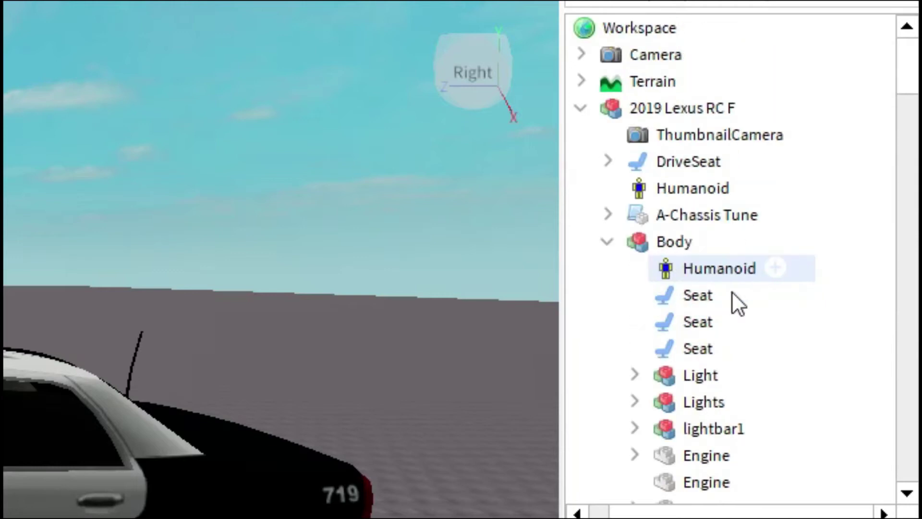
- Paste the copied Pickup, Script and SirenControl into the IKEA POLICE CAR's DriveSeat
left_click(581, 108)
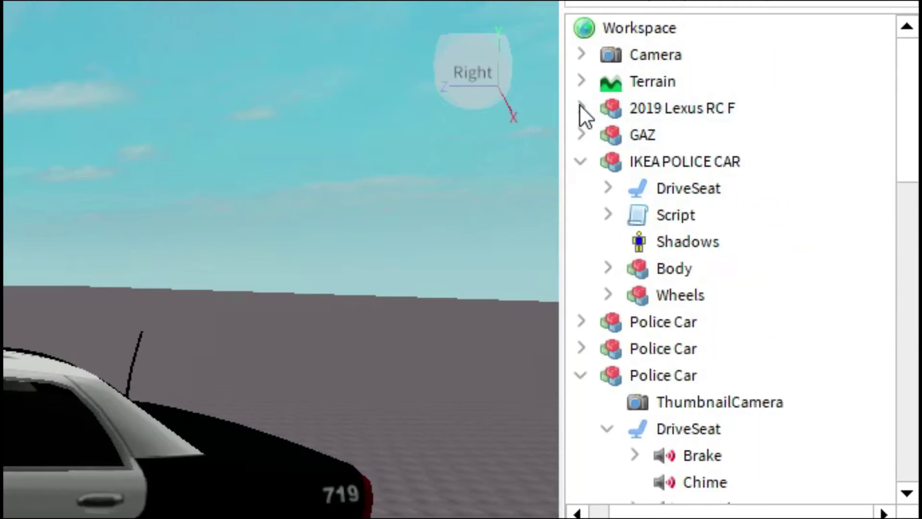
left_click(635, 187)
left_click(606, 189)
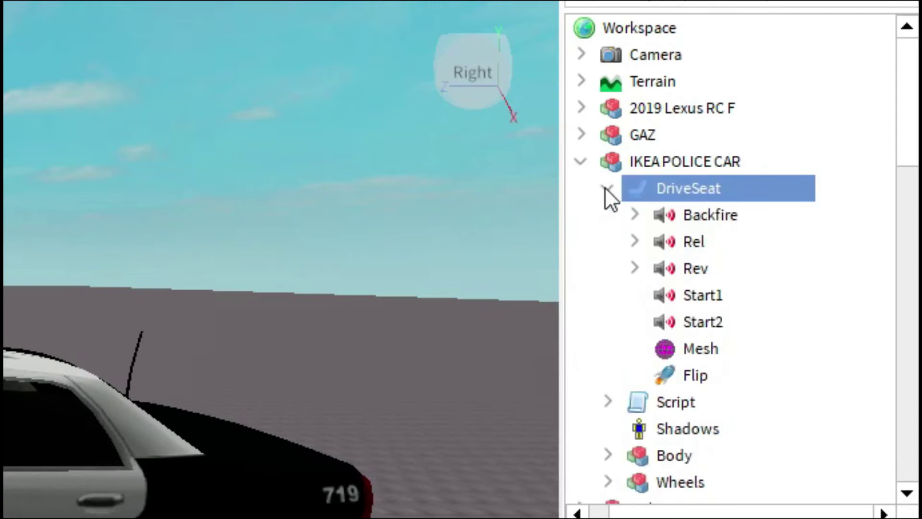
right_click(673, 189)
left_click(689, 276)
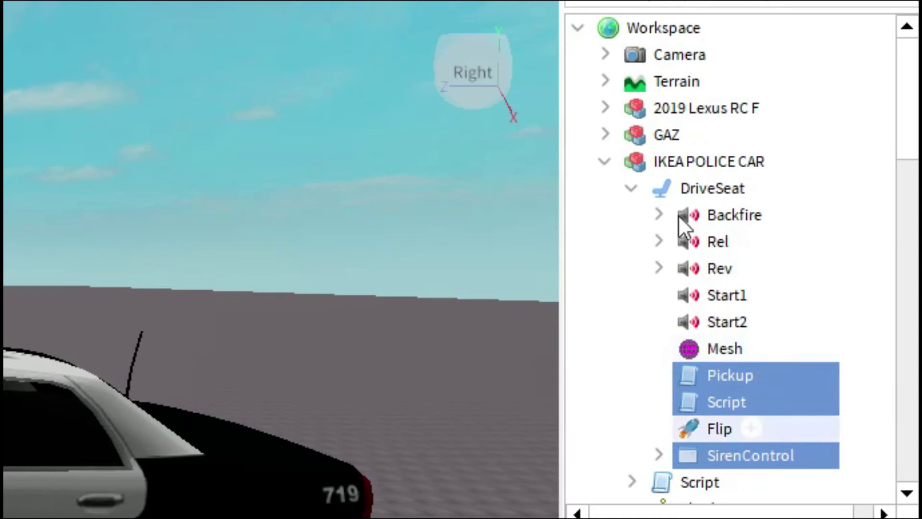
scroll(678, 215, "down", 5)
- Select the Police Car's Light and lightbar1 groups together
left_click(685, 295)
scroll(662, 321, "down", 3)
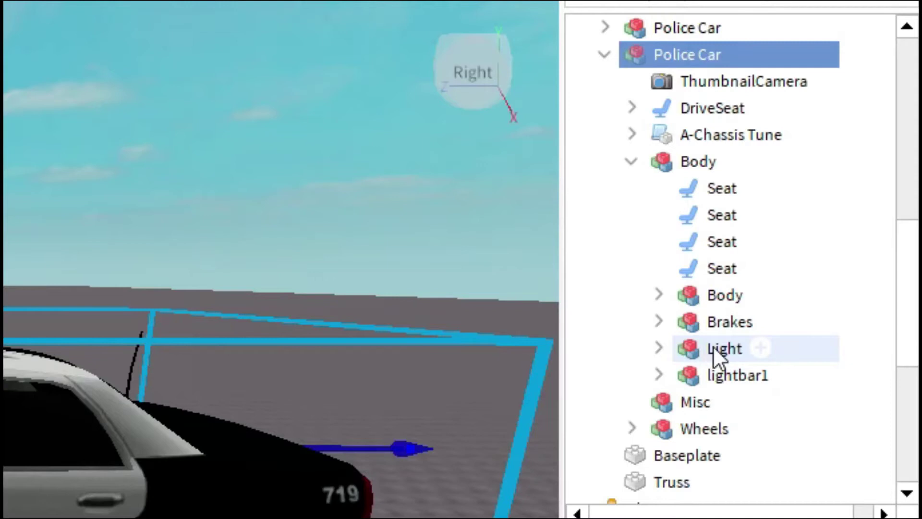
left_click(713, 346)
left_click(723, 374)
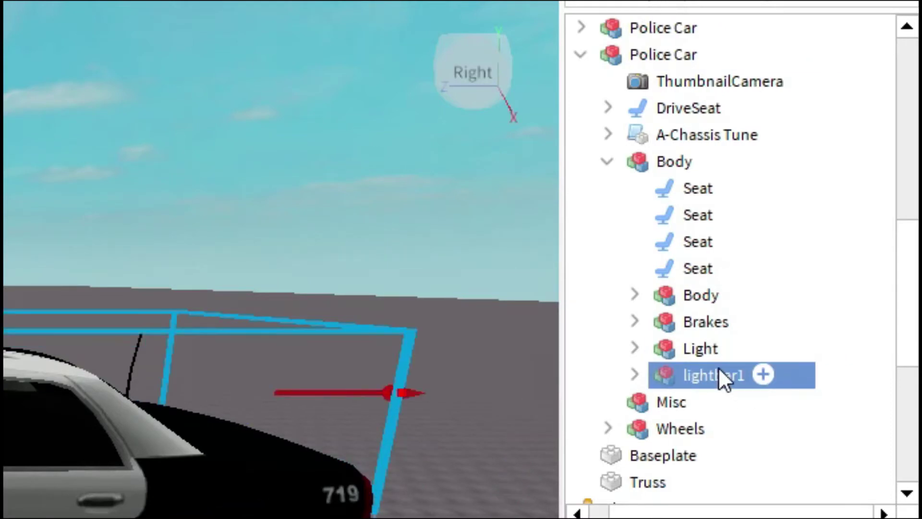
left_click(714, 349)
right_click(714, 351)
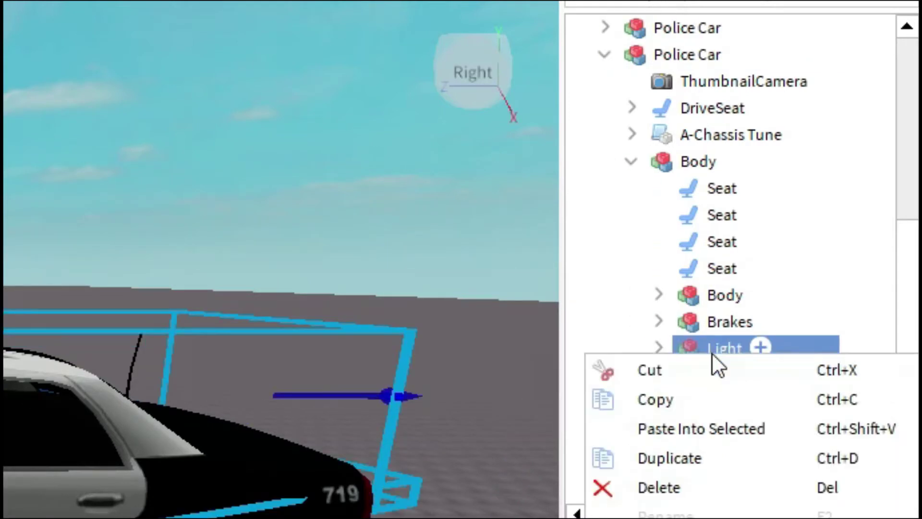
left_click(688, 399)
left_click(710, 375, "ctrl")
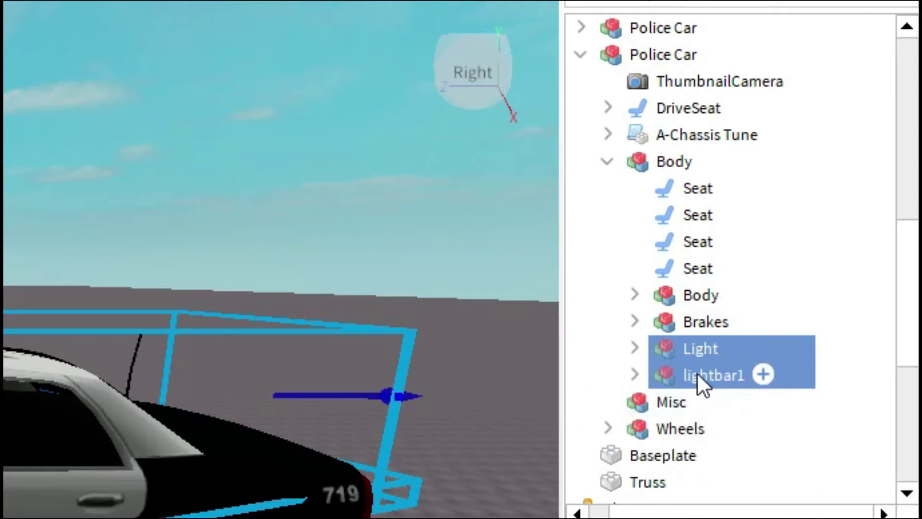
scroll(697, 373, "up", 5)
scroll(696, 372, "up", 5)
- Paste Light and lightbar1 into the IKEA POLICE CAR's Body
left_click(641, 160)
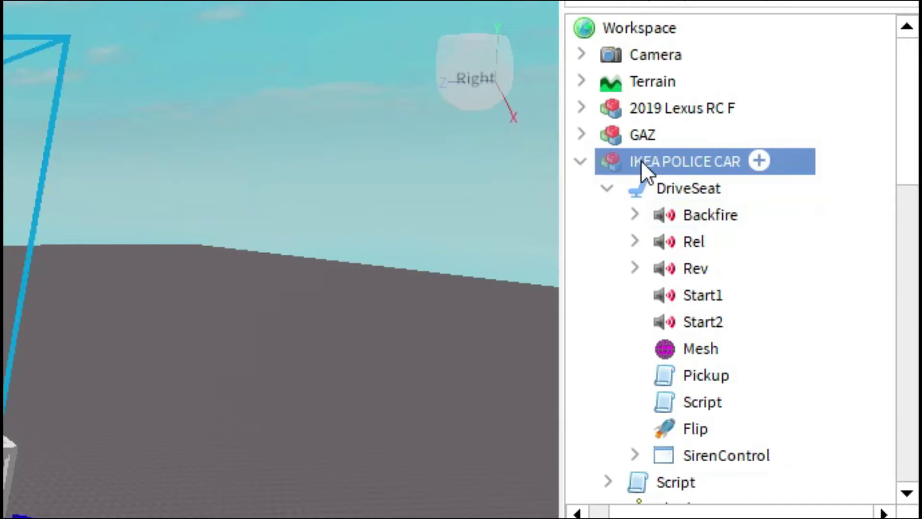
scroll(685, 361, "down", 1)
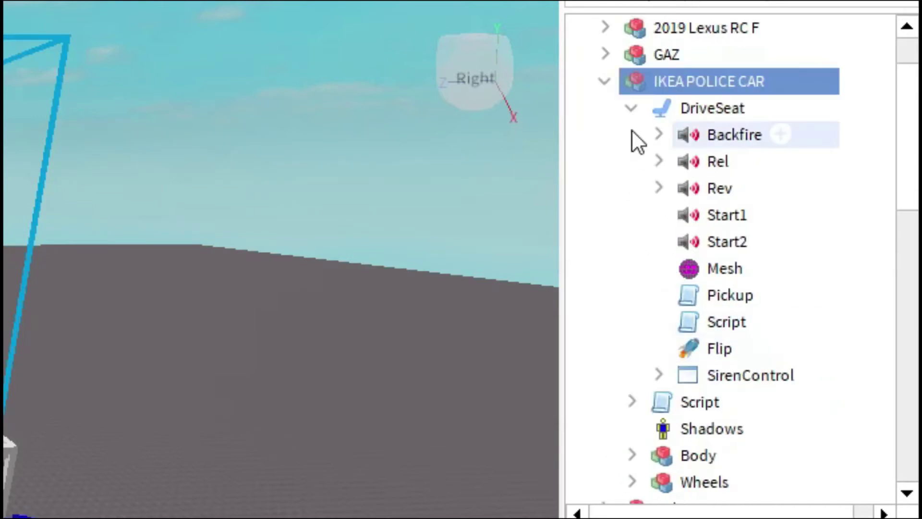
scroll(633, 130, "up", 1)
left_click(634, 188)
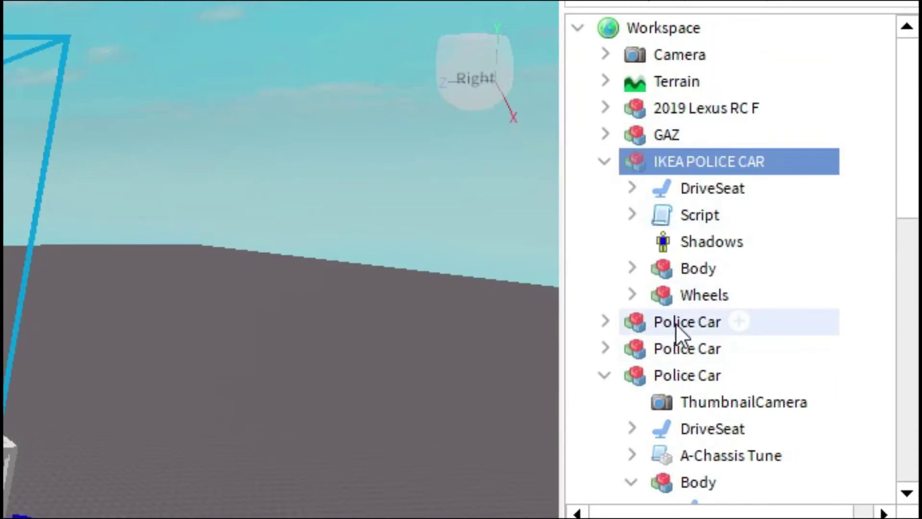
left_click(663, 269)
right_click(665, 265)
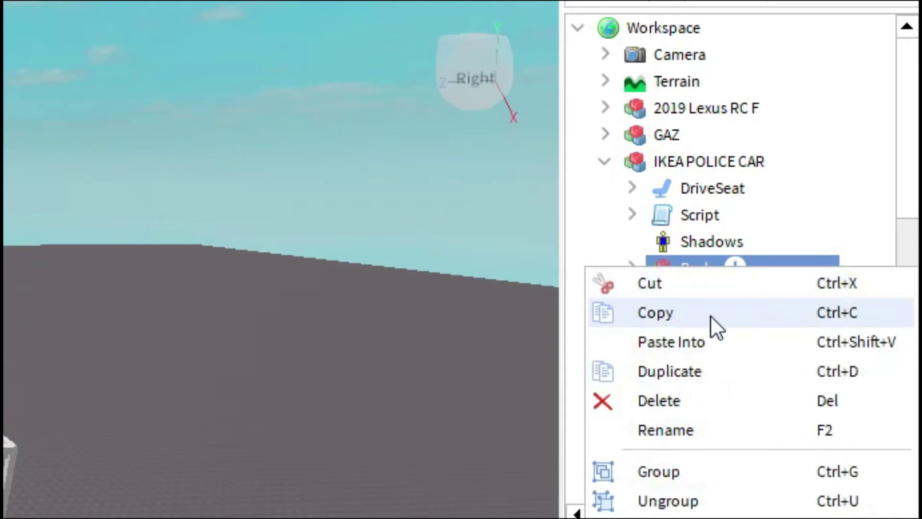
left_click(689, 343)
- Find the pasted light bar beside the IKEA tower and select the Taillight part
mouse_move(511, 352)
right_mouse_down()
mouse_move(468, 339)
mouse_move(497, 431)
right_mouse_up()
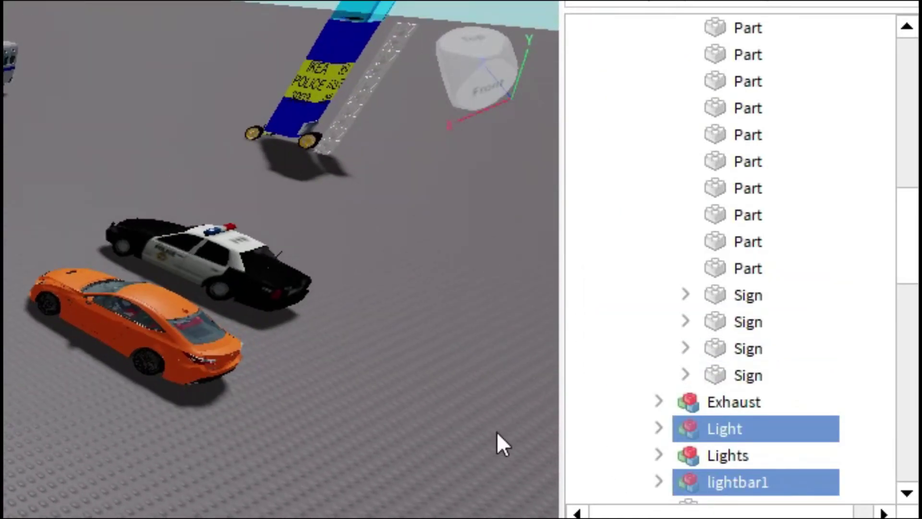
mouse_move(201, 245)
right_mouse_down()
mouse_move(403, 199)
mouse_move(375, 166)
mouse_move(369, 174)
right_mouse_up()
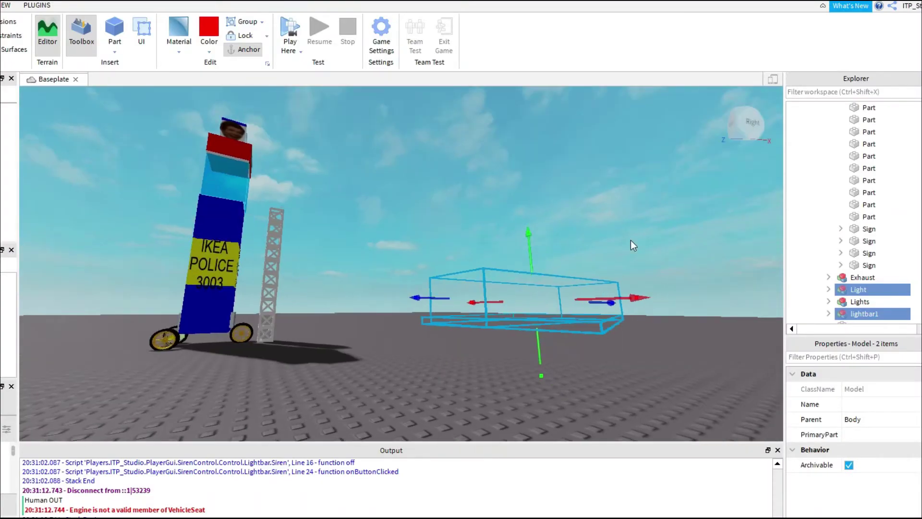
scroll(620, 239, "up", 4)
mouse_move(505, 288)
right_mouse_down()
mouse_move(407, 307)
mouse_move(452, 270)
mouse_move(403, 235)
mouse_move(402, 194)
right_mouse_up()
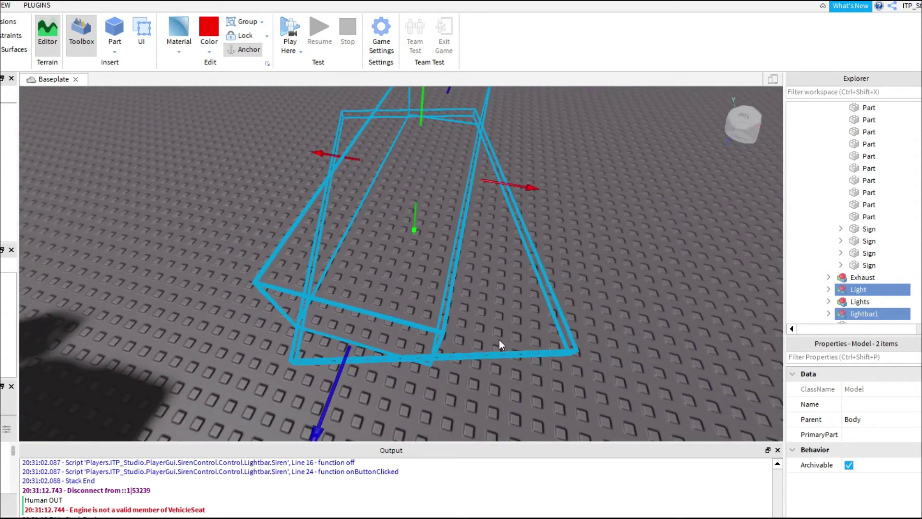
right_click_drag(410, 334, 487, 319)
scroll(487, 319, "down", 5)
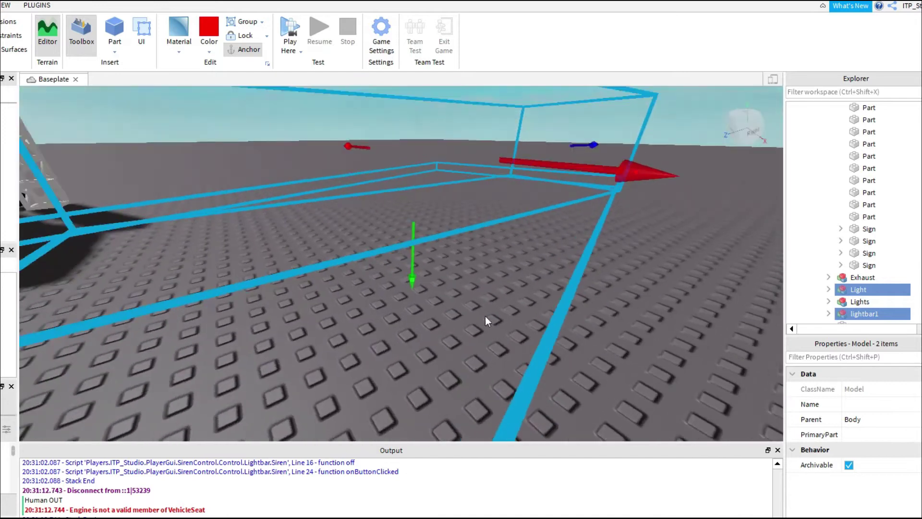
scroll(489, 319, "down", 5)
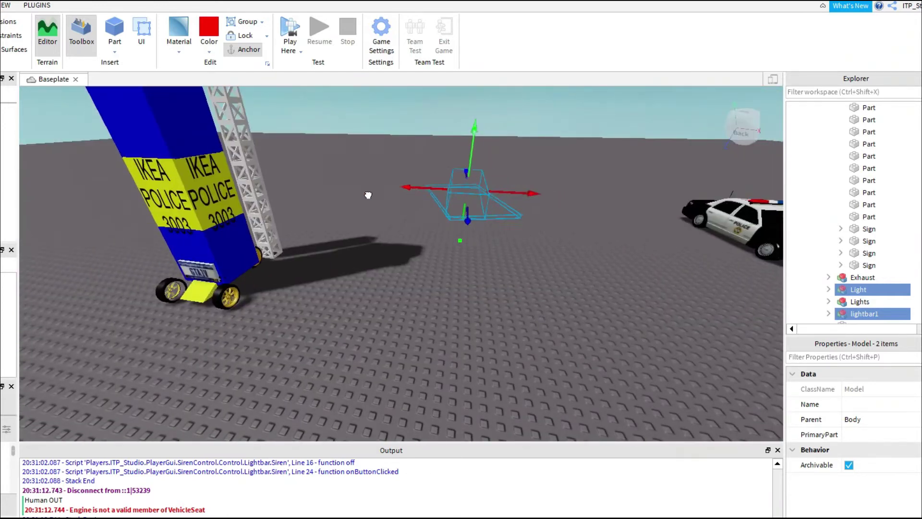
right_click_drag(489, 319, 389, 209)
middle_click_drag(346, 187, 392, 212)
scroll(392, 211, "up", 5)
right_click_drag(431, 226, 531, 281)
scroll(431, 226, "down", 5)
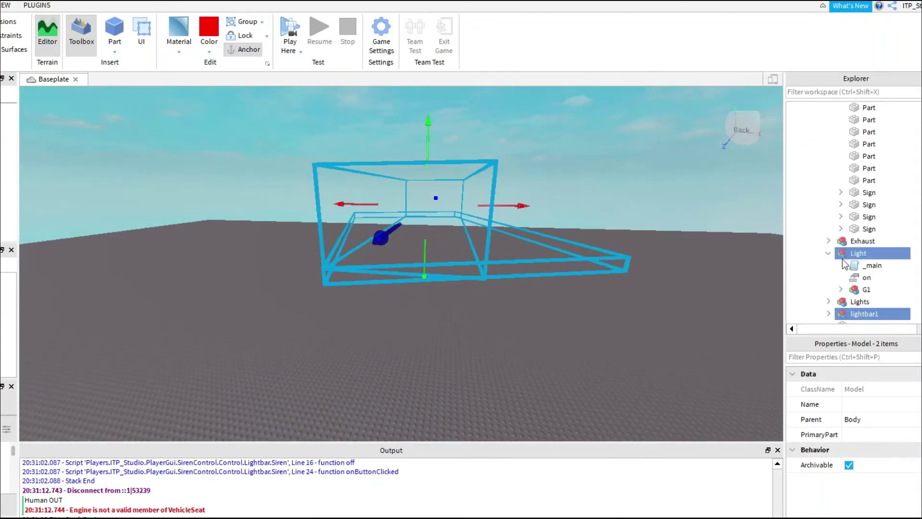
left_click(872, 266)
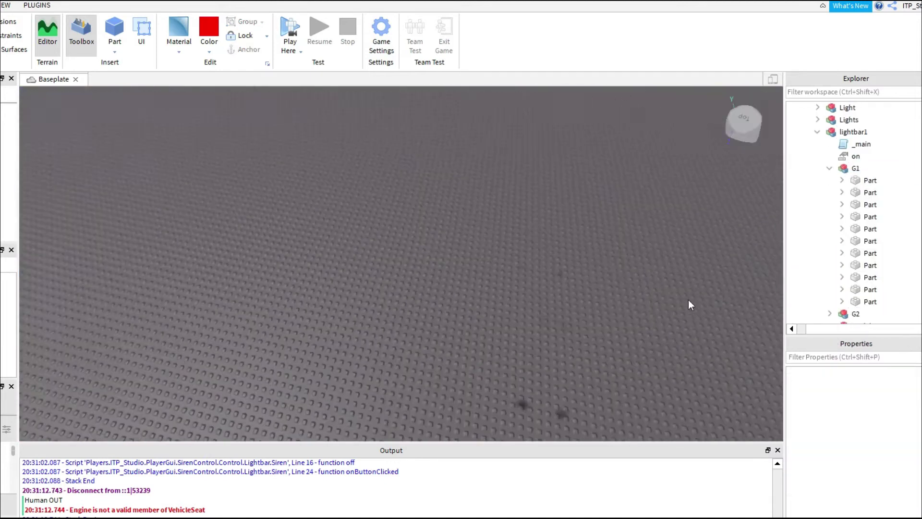
scroll(847, 148, "right", 1)
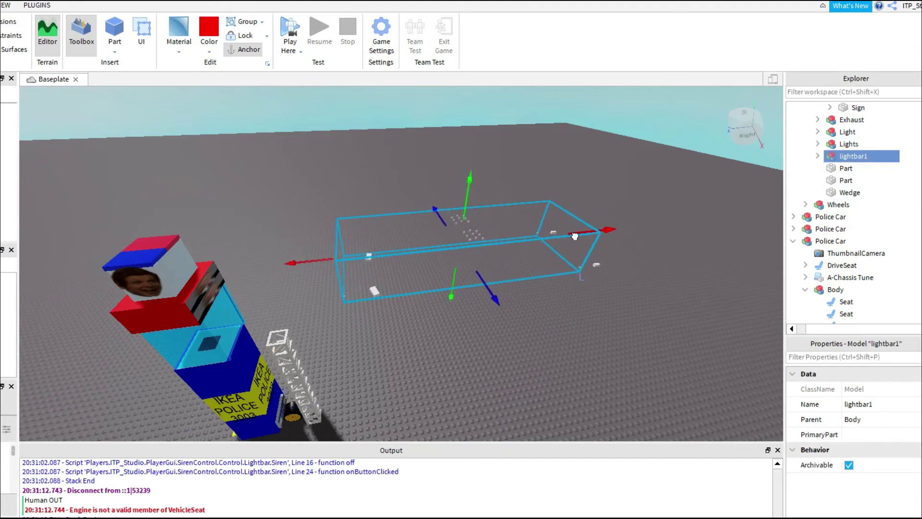
- Move the light bar and the Light model onto the IKEA car tower's roof
right_click_drag(328, 258, 437, 244)
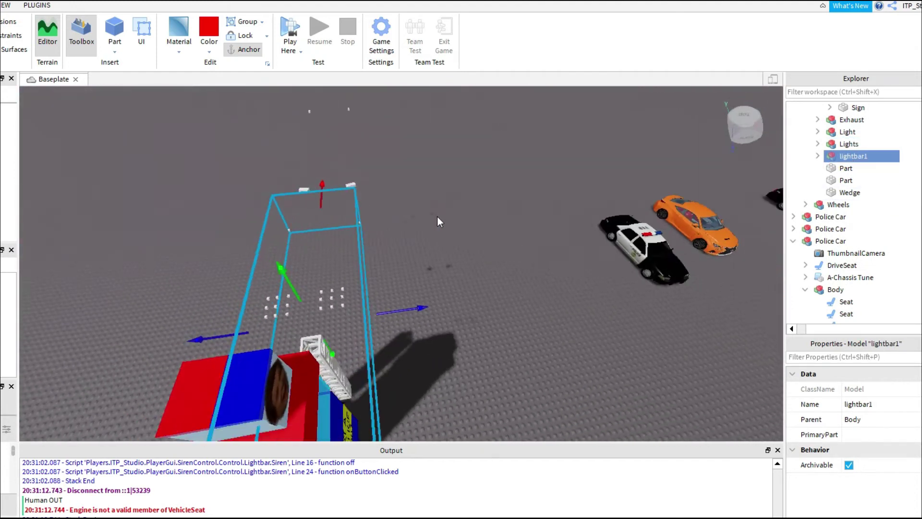
left_click_drag(437, 244, 384, 243)
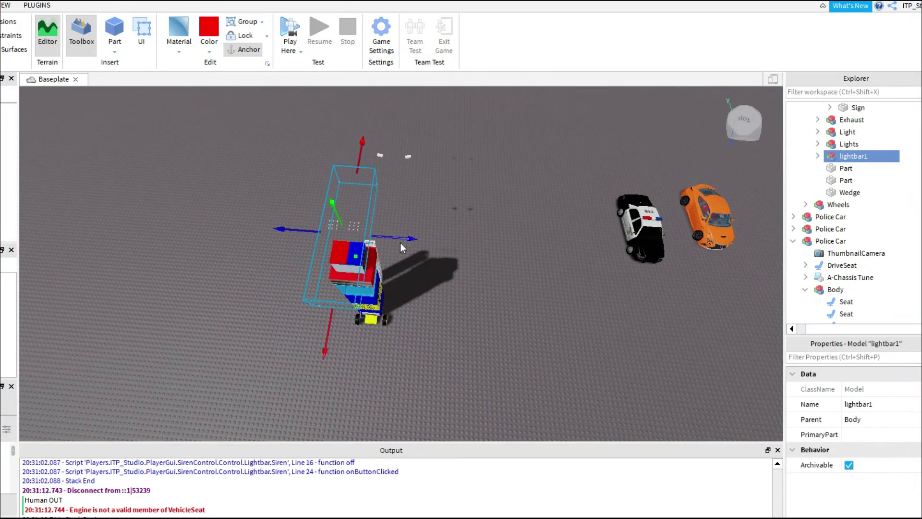
right_click_drag(401, 248, 405, 238)
scroll(333, 221, "up", 4)
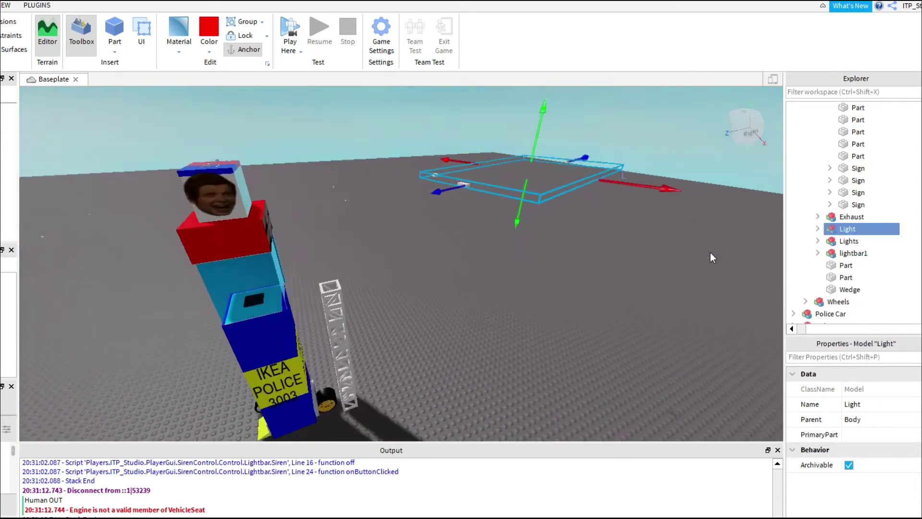
right_click_drag(712, 247, 505, 274)
left_click_drag(446, 270, 267, 382)
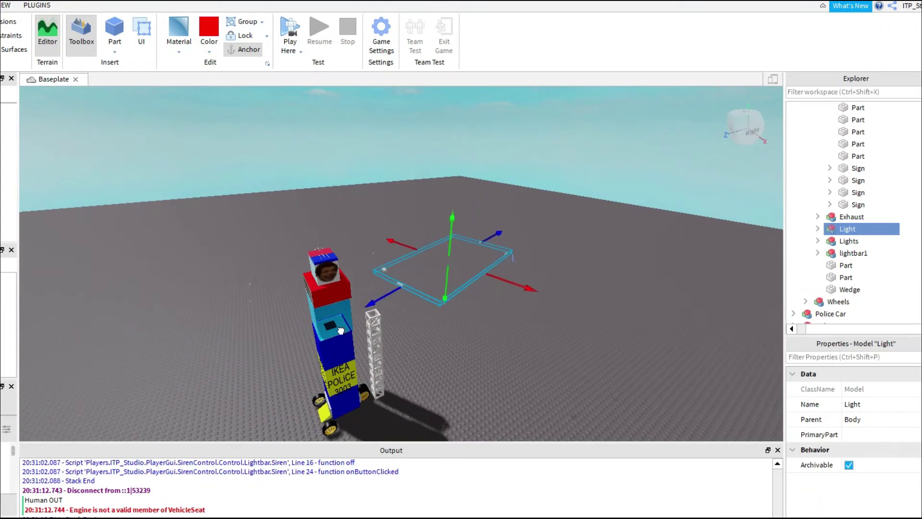
- Expand Light and check the G1 group and lightbar1 parts on the tower
left_click(817, 229)
left_click(855, 266)
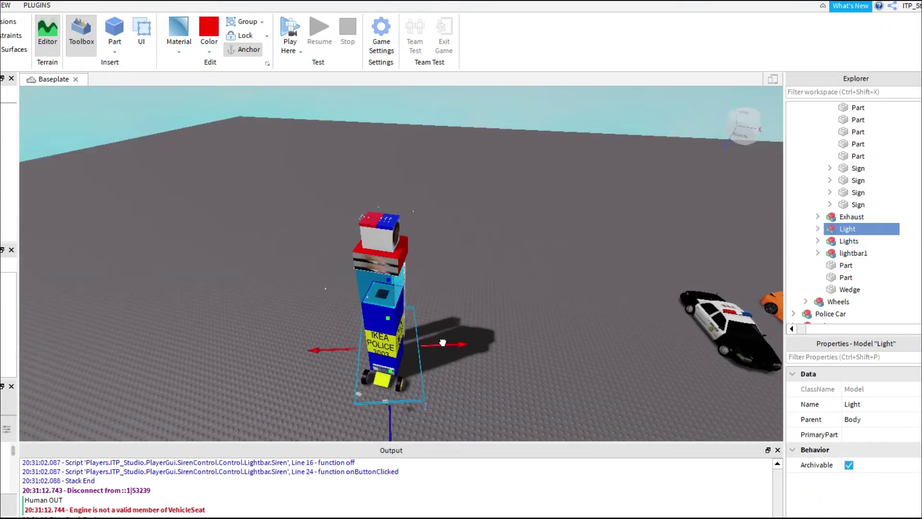
scroll(443, 325, "up", 4)
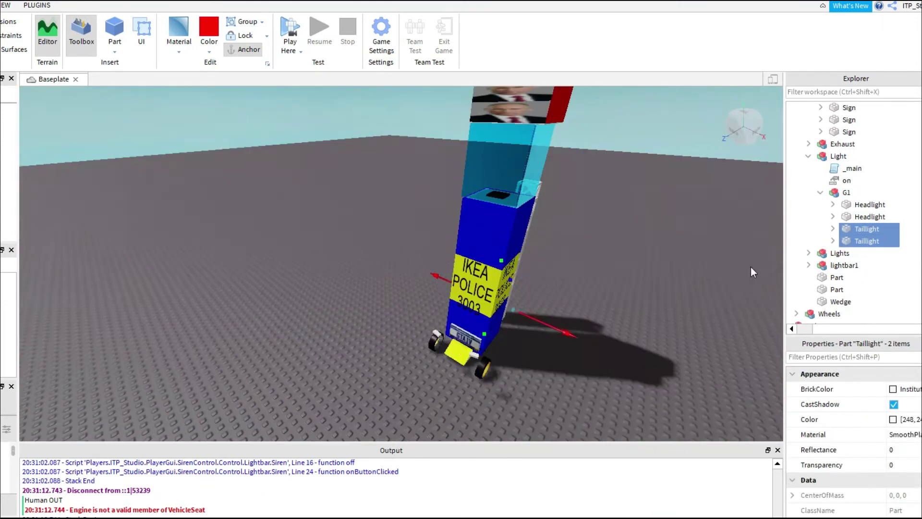
mouse_move(476, 324)
right_mouse_down()
mouse_move(647, 288)
mouse_move(519, 267)
right_mouse_up()
left_click(524, 263)
left_click(461, 217)
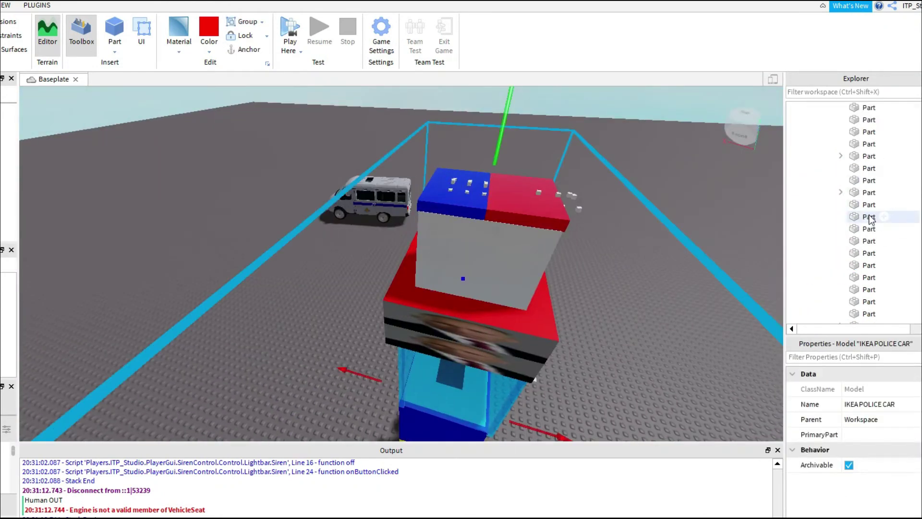
right_click_drag(462, 217, 414, 155)
scroll(413, 155, "down", 3)
left_click(445, 238, "alt")
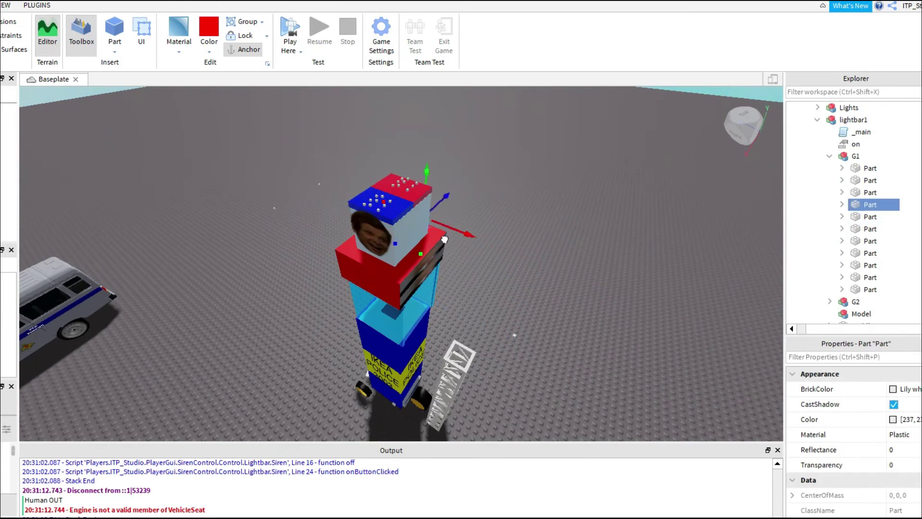
left_click(870, 168)
- Inspect the G2, G1 and Lights groups and view the tower from above
right_click_drag(433, 253, 334, 199)
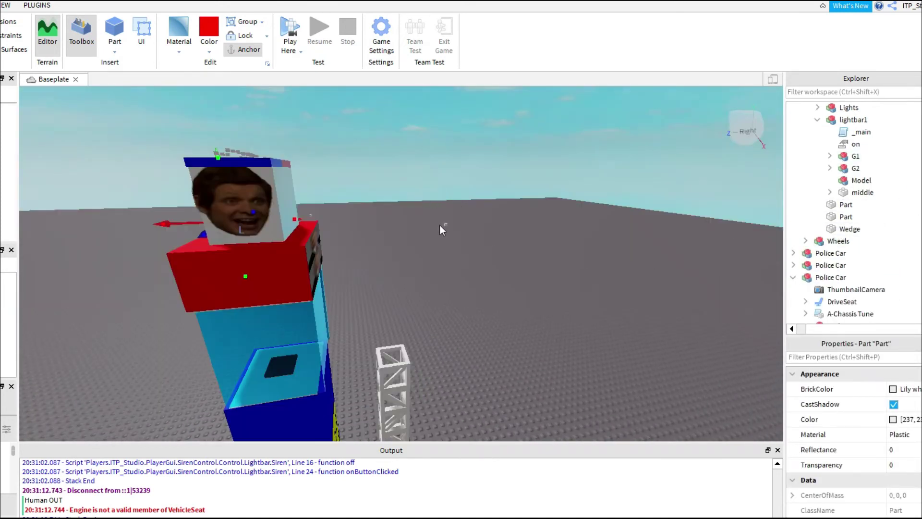
scroll(462, 228, "up", 3)
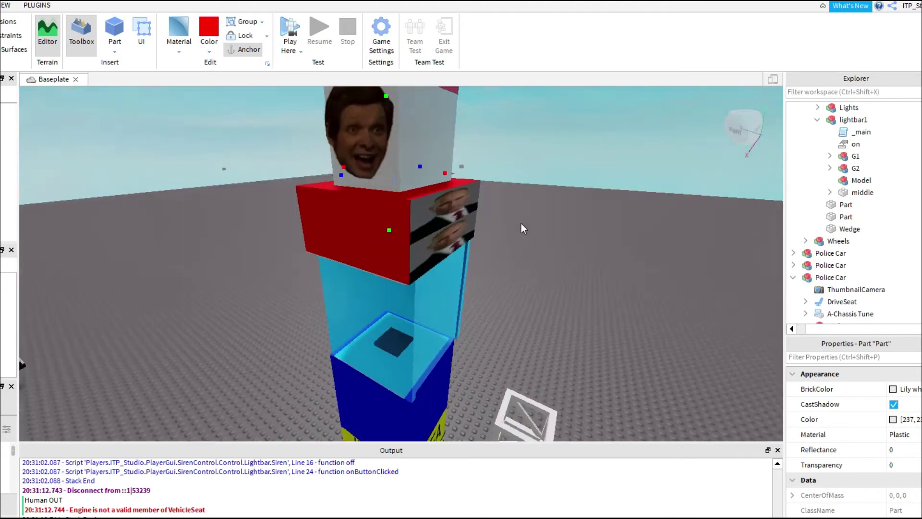
right_click_drag(521, 223, 526, 217)
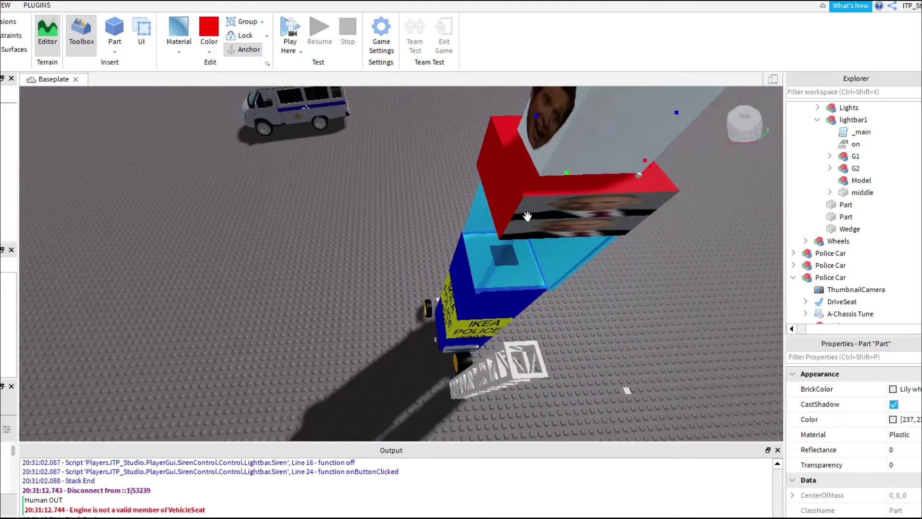
left_click(864, 240)
key("f")
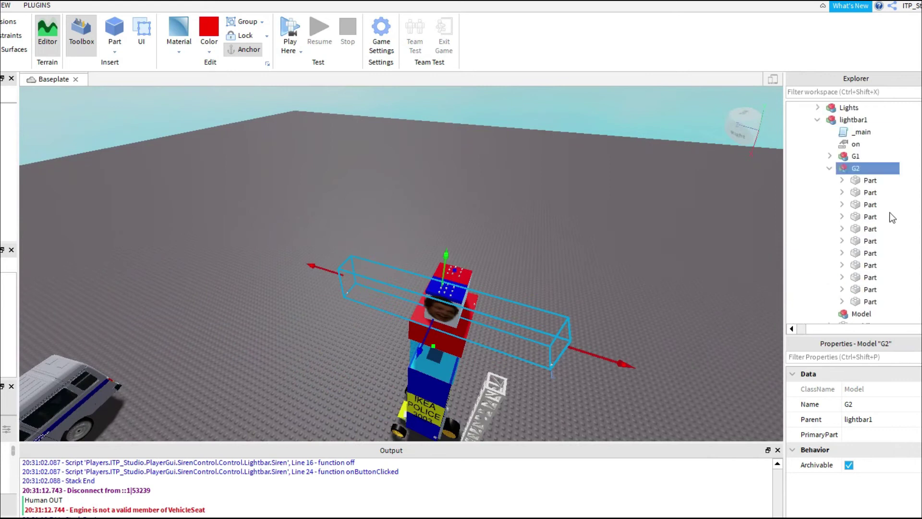
left_click(843, 168)
key("Escape")
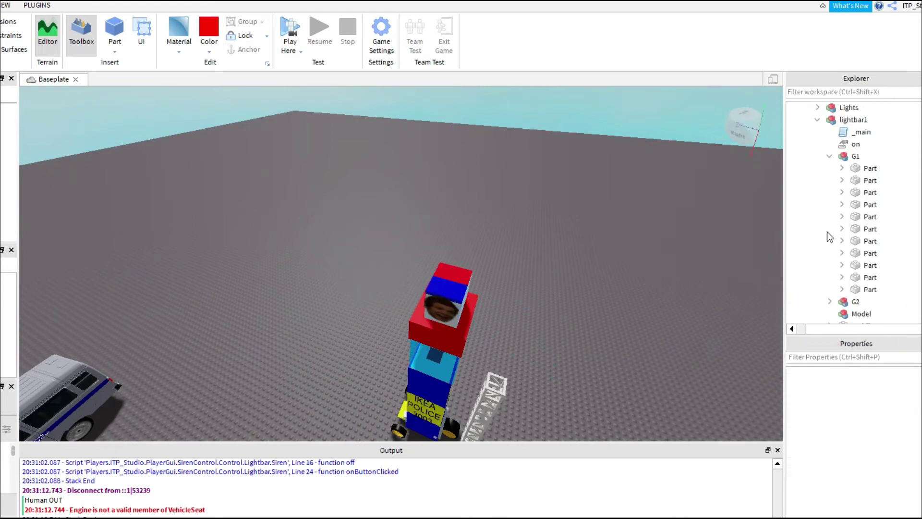
left_click(818, 143)
right_click_drag(663, 286, 661, 217)
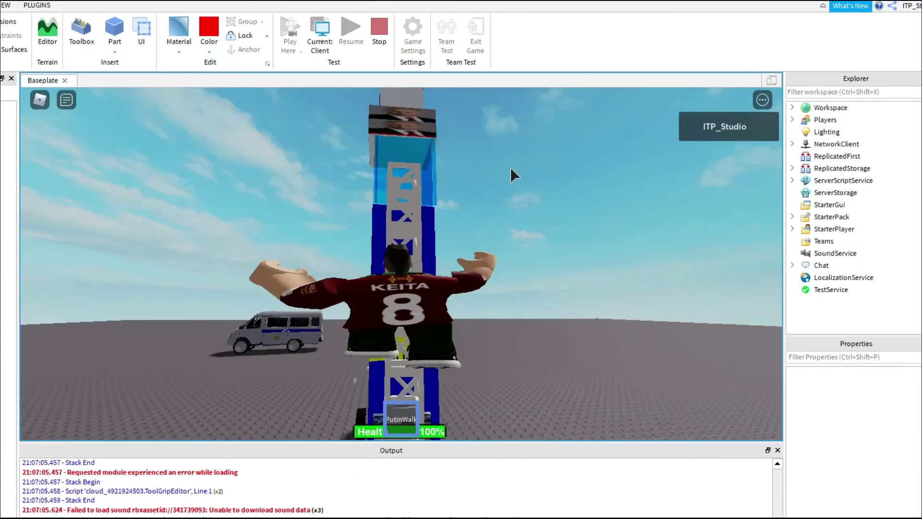
- Board the IKEA police tower's driver seat and drive it forward with lights on
key("w")
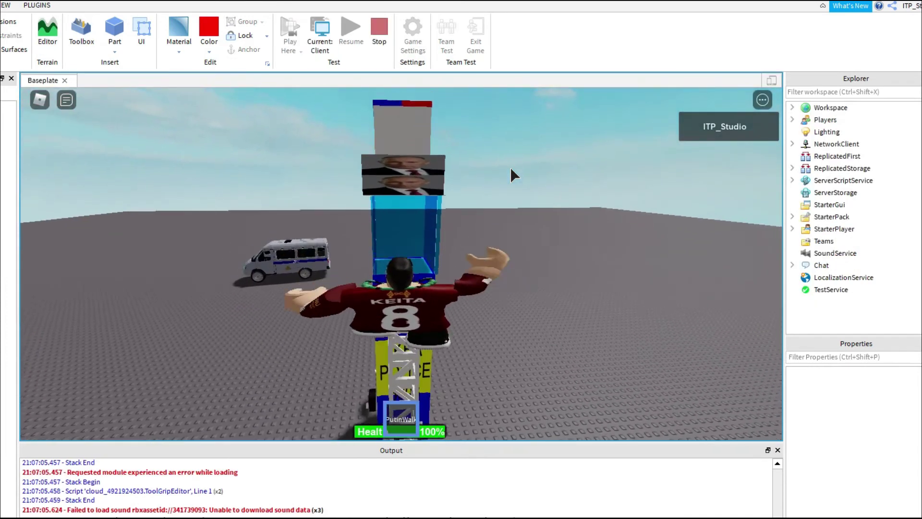
key("w")
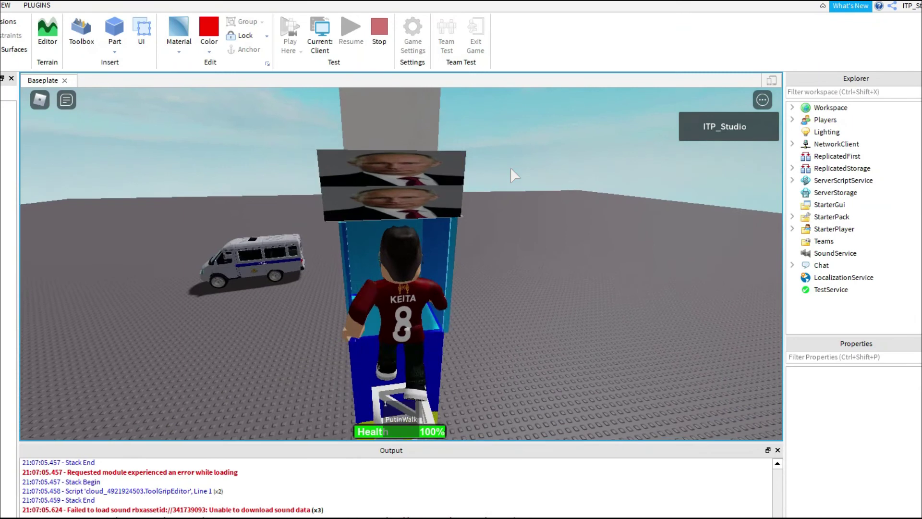
key("e")
key("w")
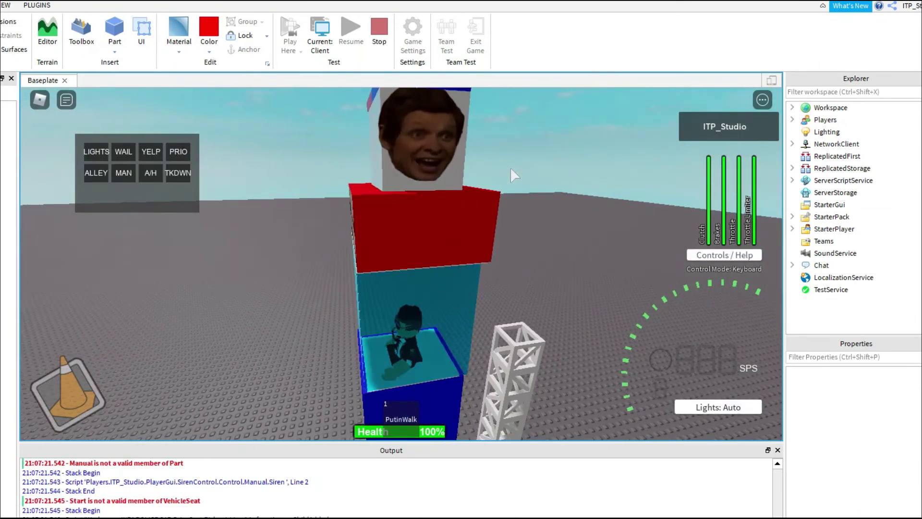
scroll(510, 167, "down", 3)
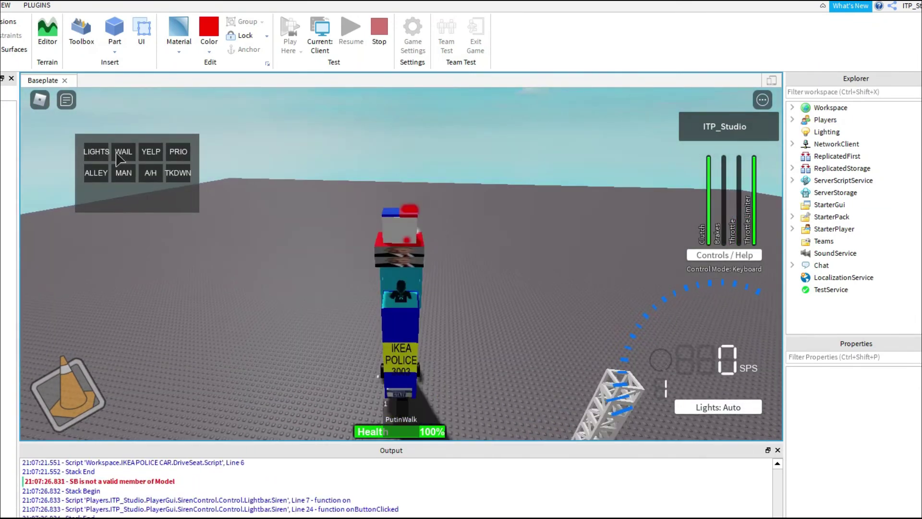
right_click_drag(510, 167, 288, 232)
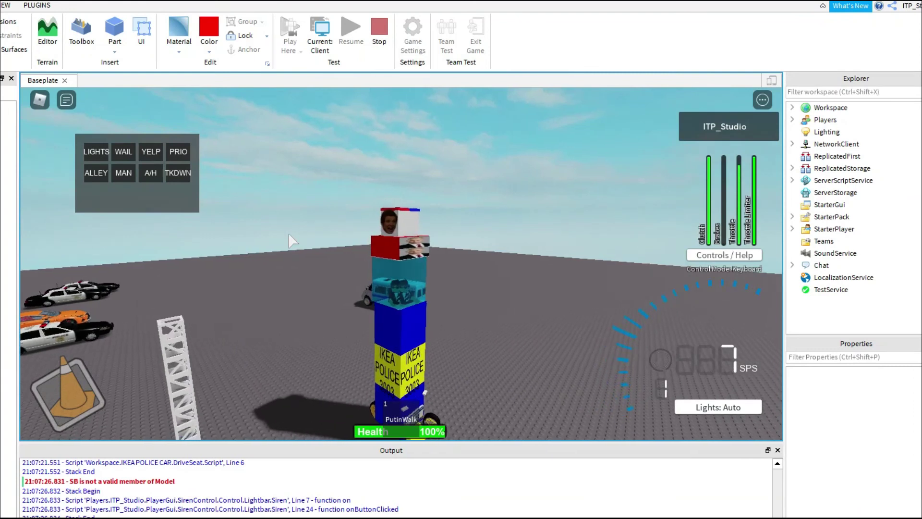
key("w")
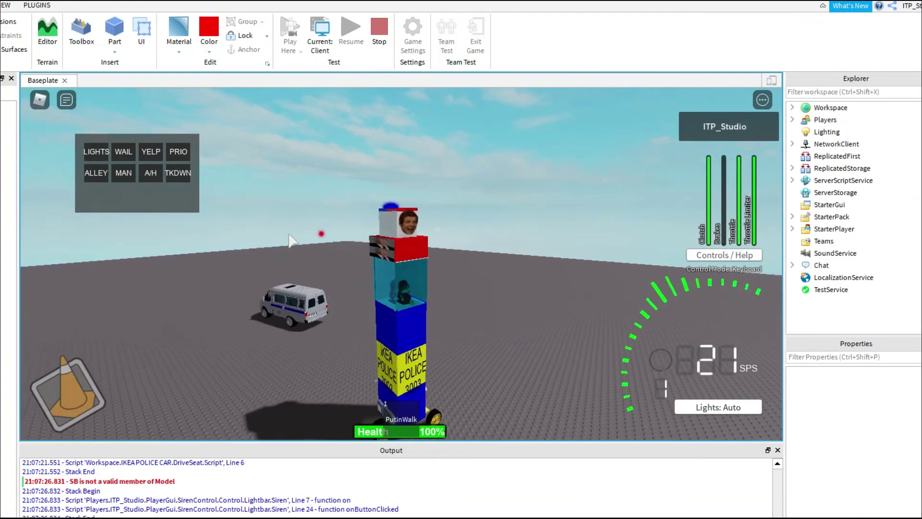
key("w")
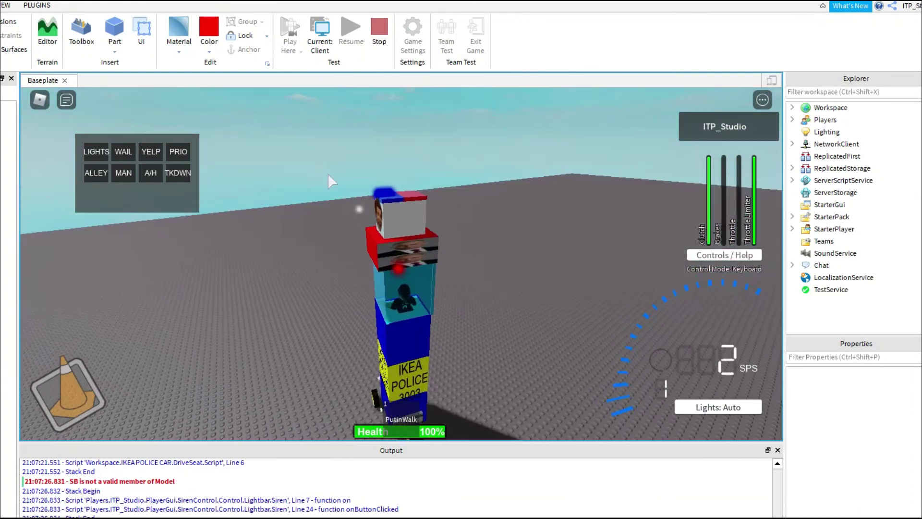
- Stop the play test and box-select the IKEA police car together with its truss
key("shift+F5")
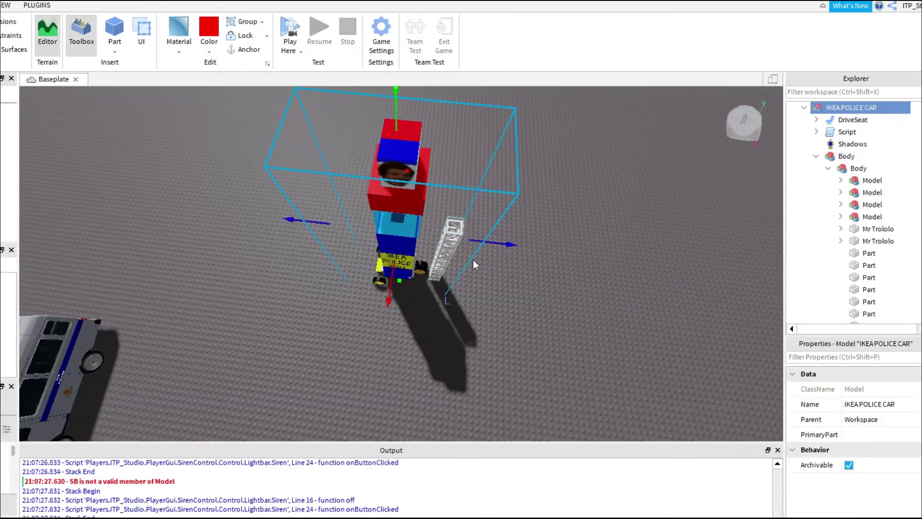
right_click_drag(473, 259, 317, 214)
left_click_drag(297, 196, 527, 387)
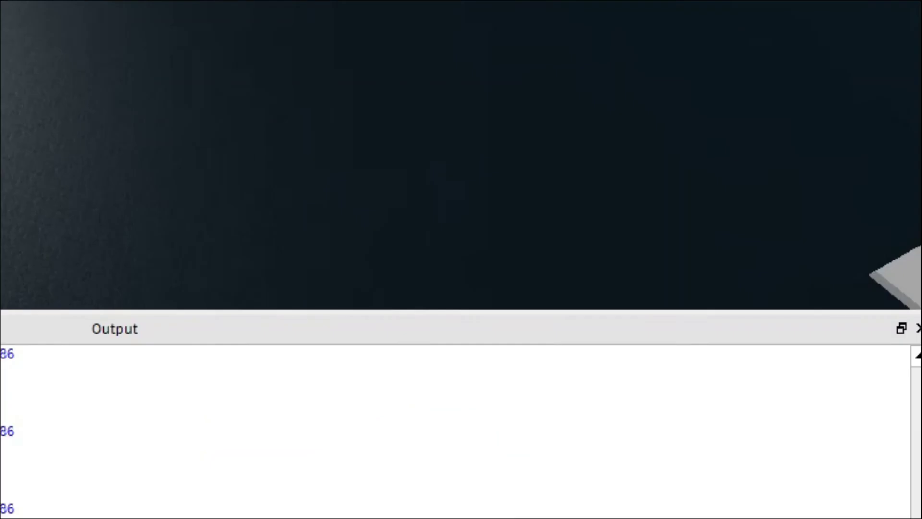
- Paste the IKEA police car and truss onto the city parking lot beside the store
right_click(469, 13)
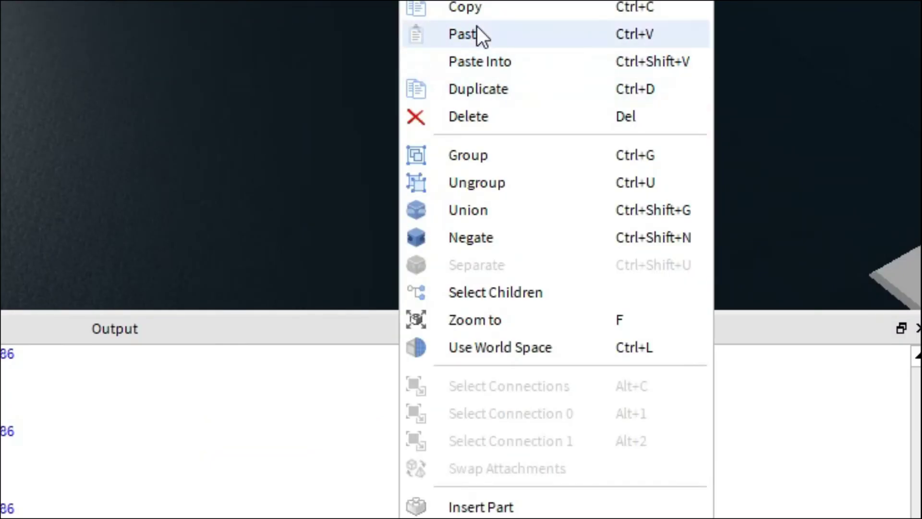
left_click(488, 51)
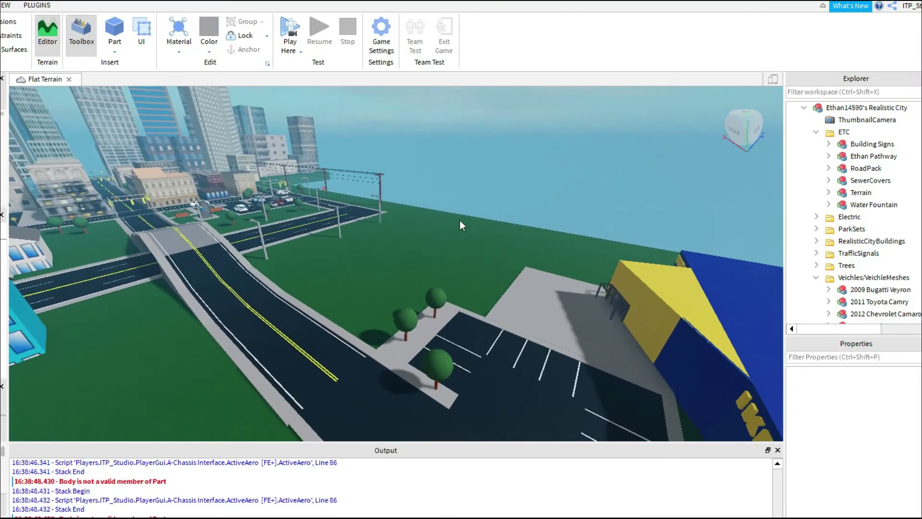
right_click_drag(459, 220, 399, 245)
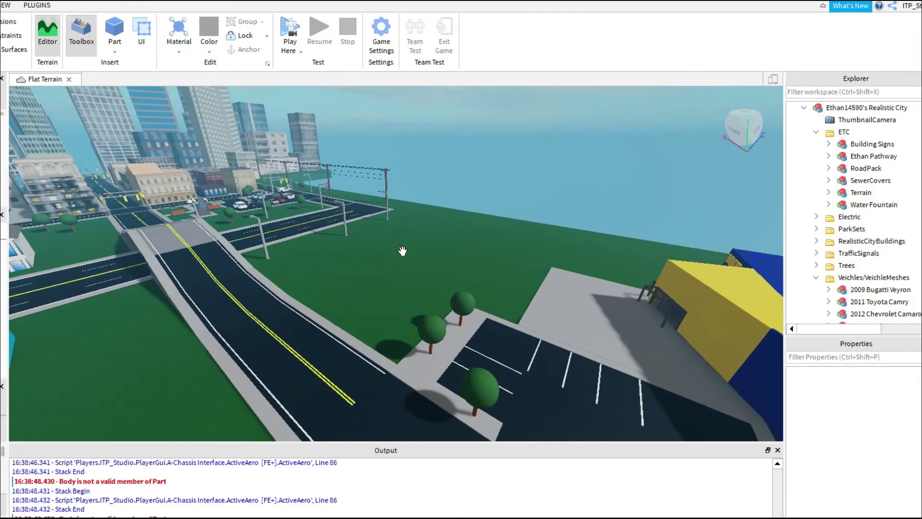
right_click(399, 245)
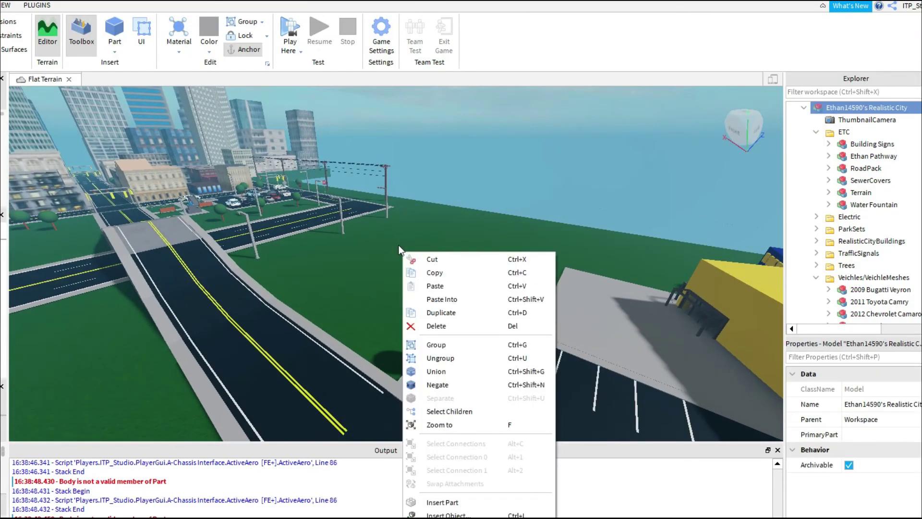
left_click(449, 286)
right_click_drag(374, 270, 342, 97)
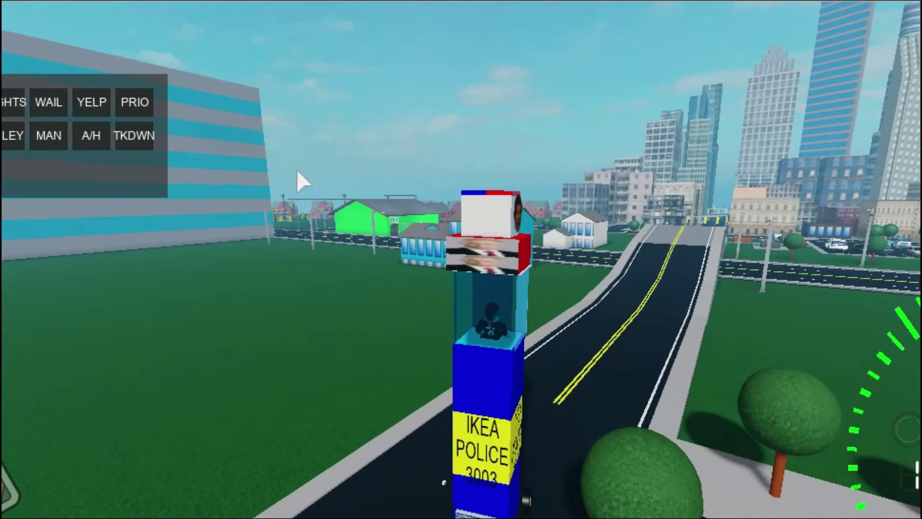
- Orbit the camera around the police car as it drives along the city road
right_click_drag(297, 169, 13, 108)
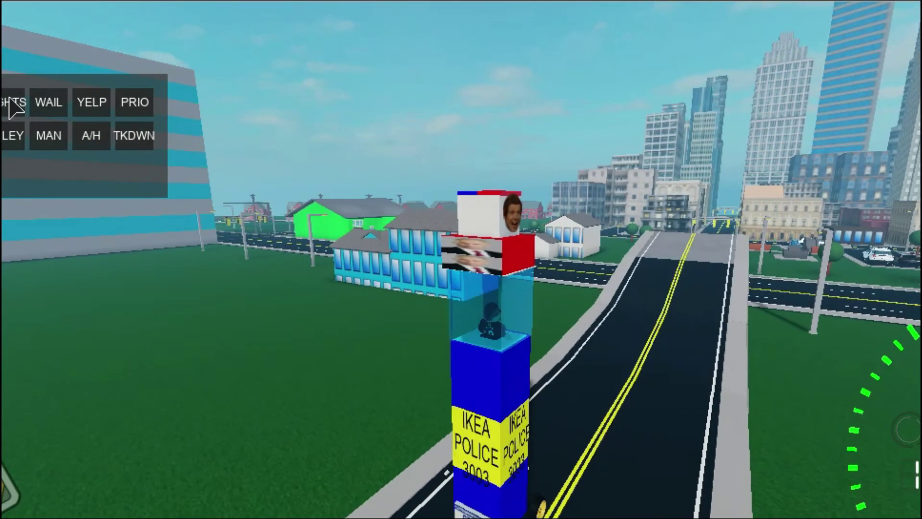